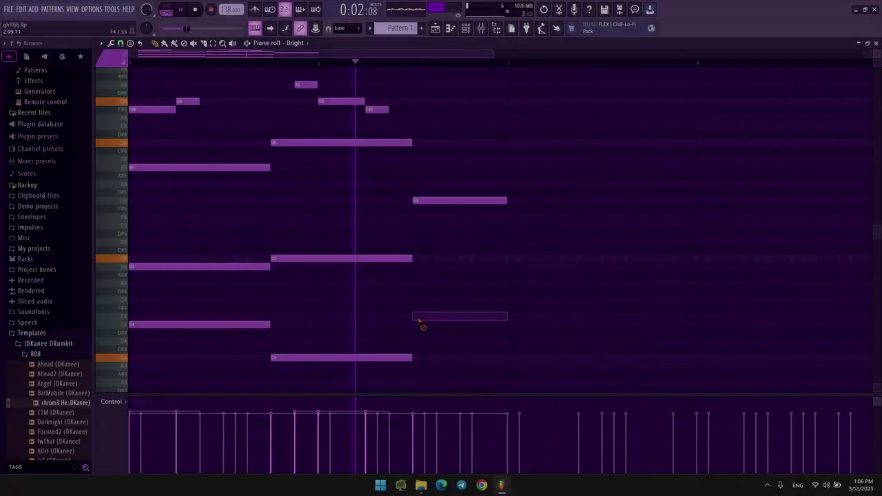
Complete the third chord of the Bright melody with G4 and D5 below its G5 note, and add an E6 note above
left_click_drag(419, 321, 415, 301)
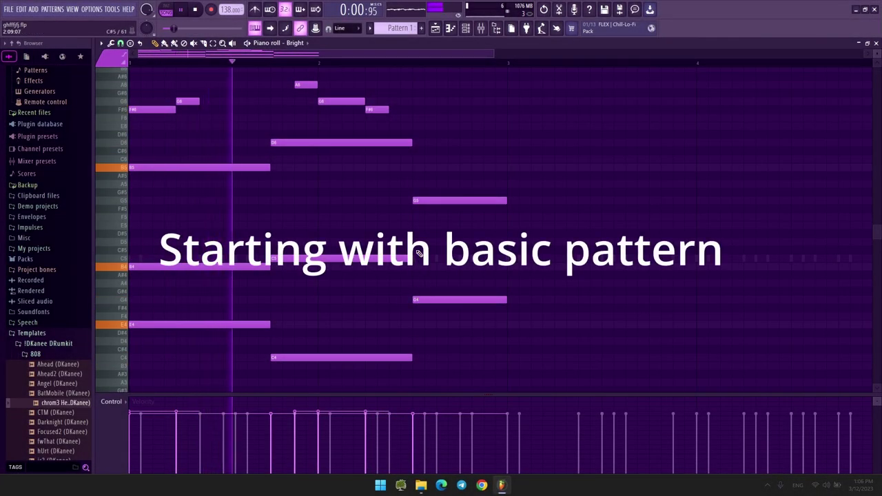
scroll(418, 161, "up", 1)
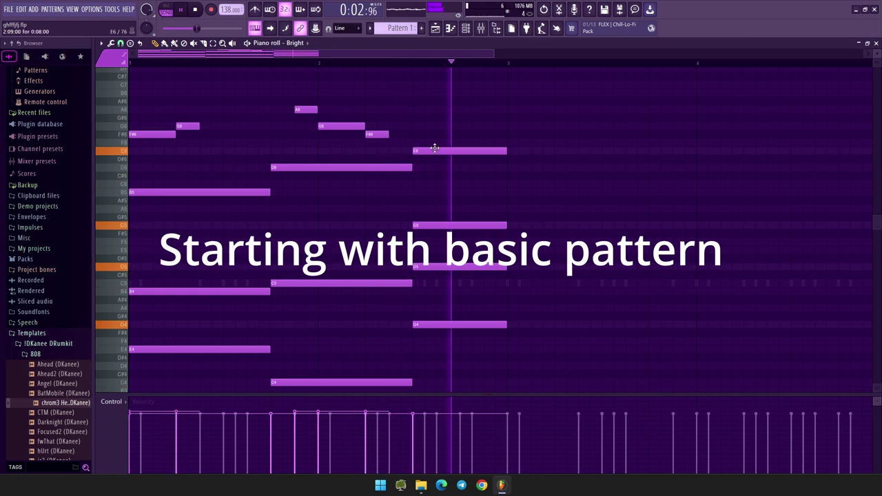
scroll(444, 217, "down", 3)
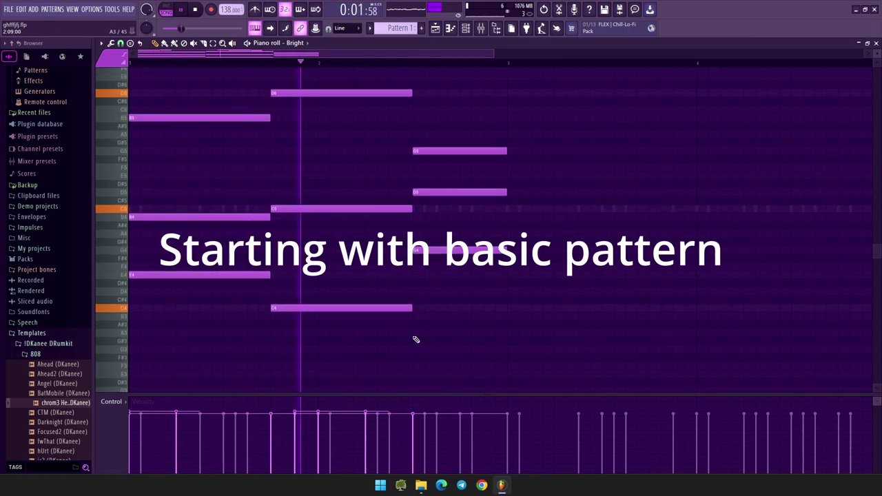
scroll(462, 311, "up", 4)
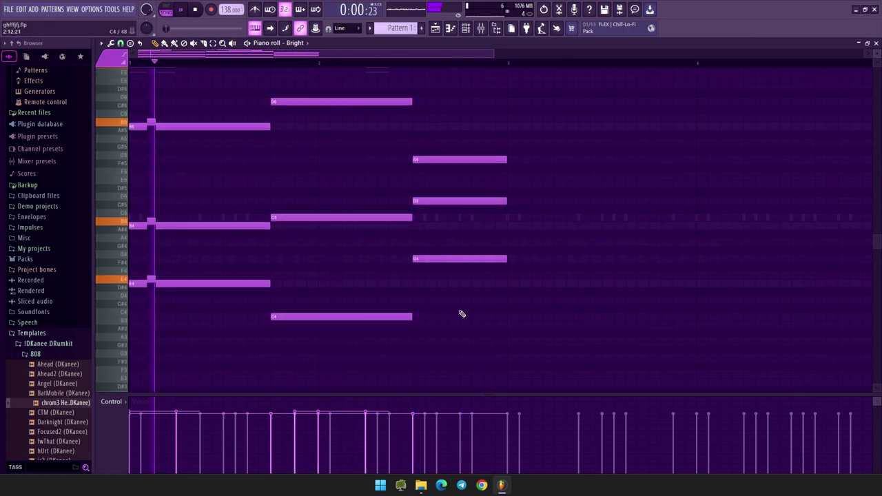
scroll(426, 241, "up", 1)
scroll(427, 210, "down", 3)
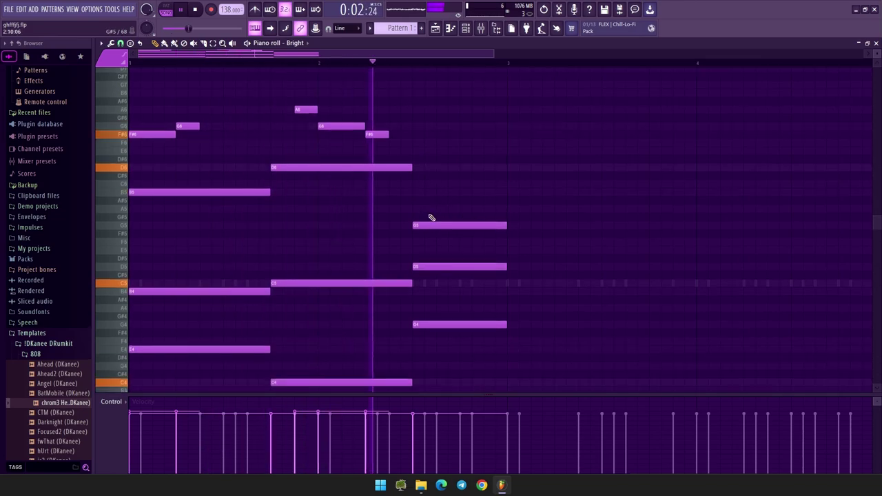
scroll(416, 193, "up", 9)
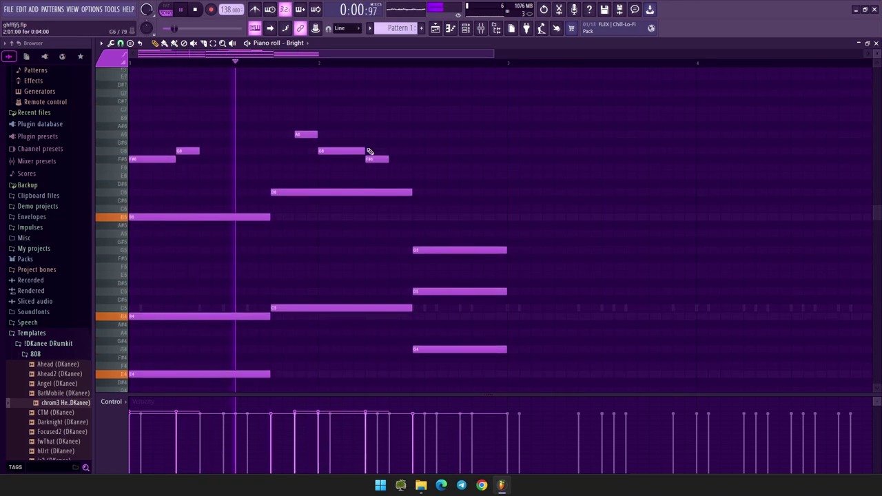
left_click(214, 236)
left_click_drag(214, 236, 284, 237)
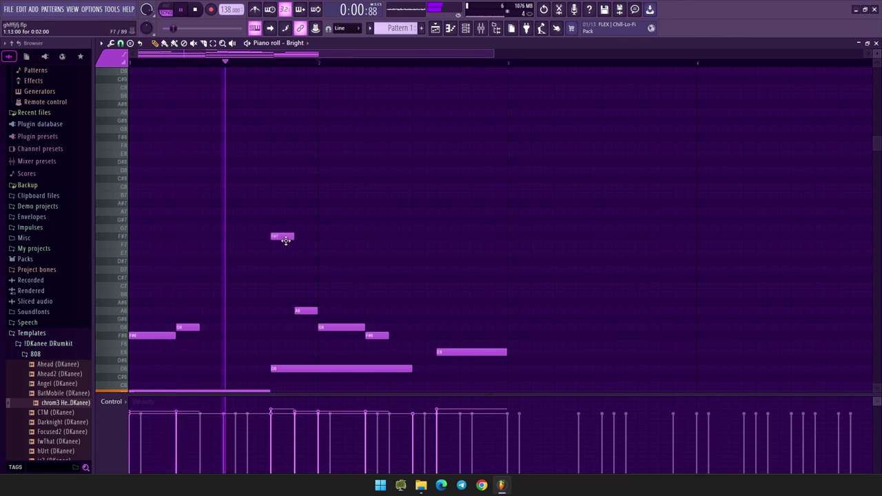
right_click(286, 237)
Duplicate the two-bar Bright melody into bars 3 and 4 and deselect the copied notes
scroll(293, 208, "down", 9)
key("ctrl+b")
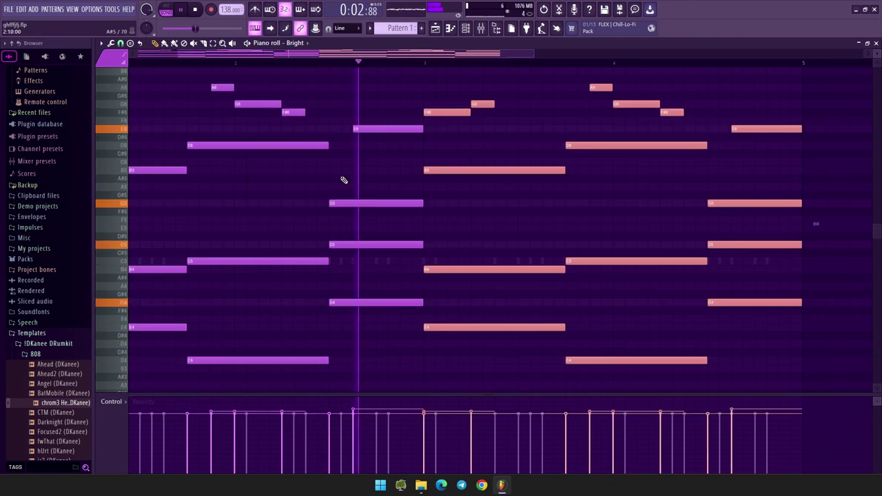
scroll(324, 180, "down", 3)
scroll(258, 182, "up", 5)
scroll(169, 213, "up", 2)
scroll(193, 216, "down", 11)
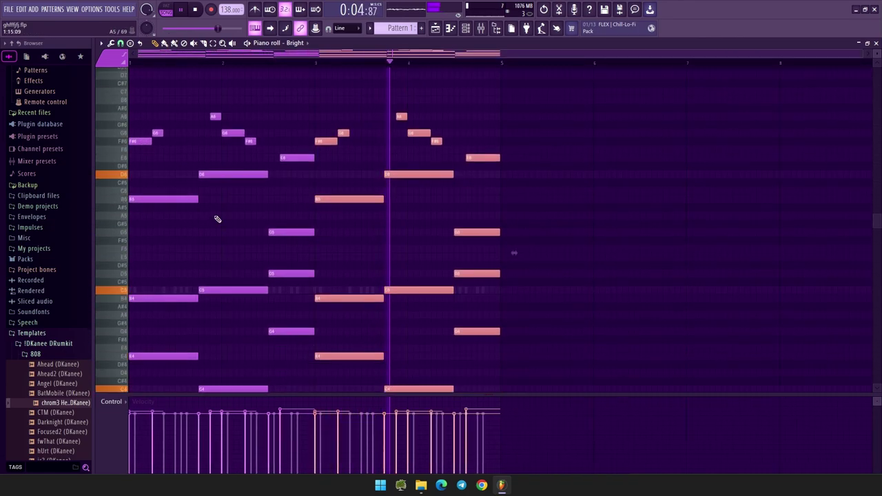
scroll(296, 243, "up", 1)
left_click(577, 226, "ctrl")
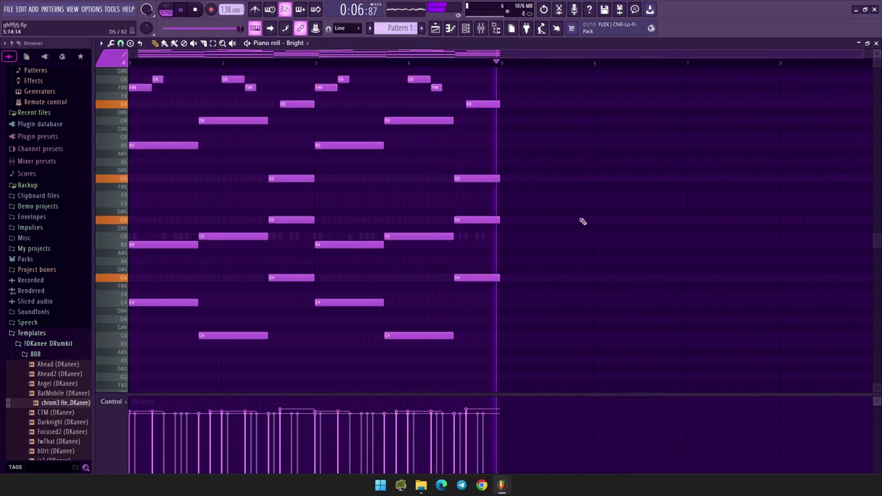
scroll(583, 222, "up", 3)
scroll(675, 189, "down", 1)
left_click_drag(877, 55, 877, 51)
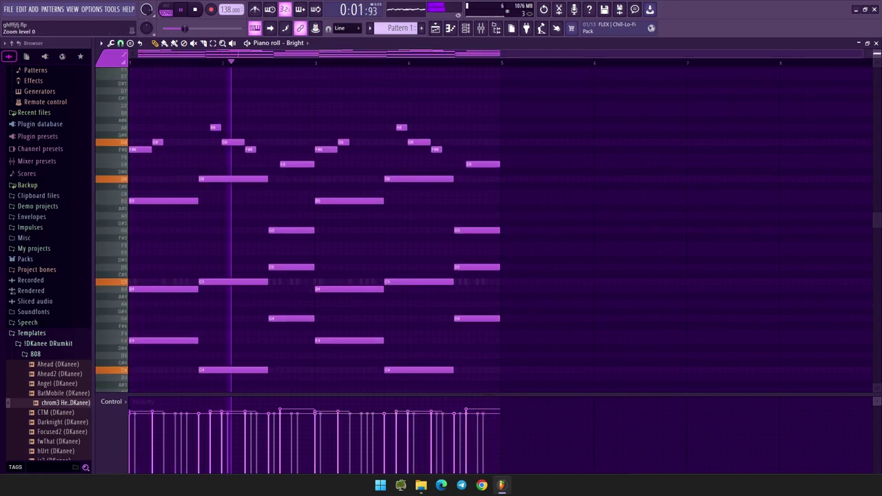
scroll(483, 169, "down", 1)
Bring up the channel rack and open ShaperBox 2 on the Melody1 mixer track
left_click(450, 31)
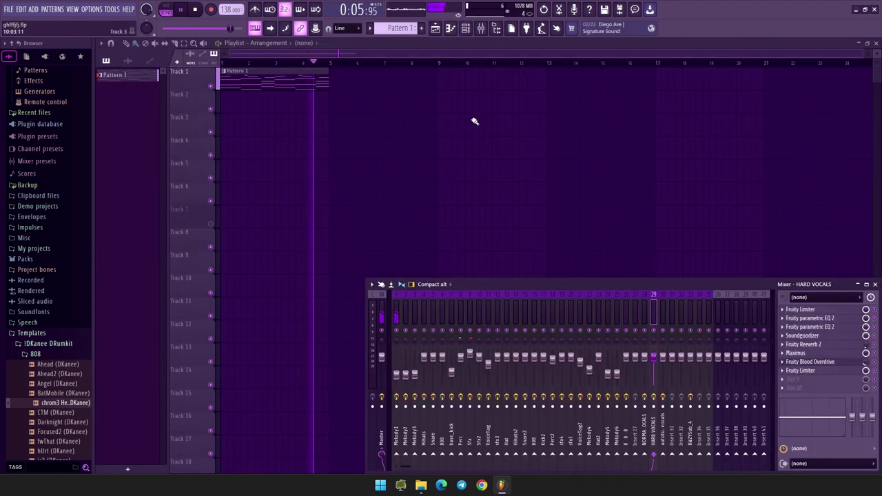
left_click(467, 31)
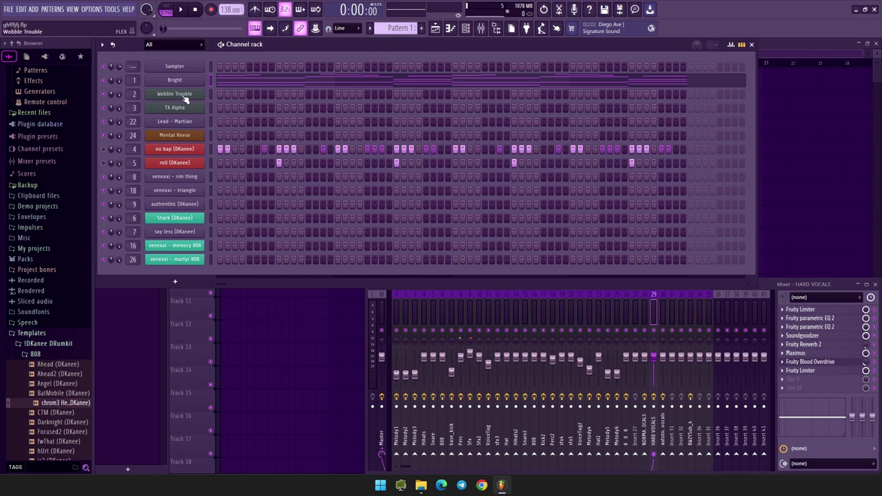
left_click(394, 306)
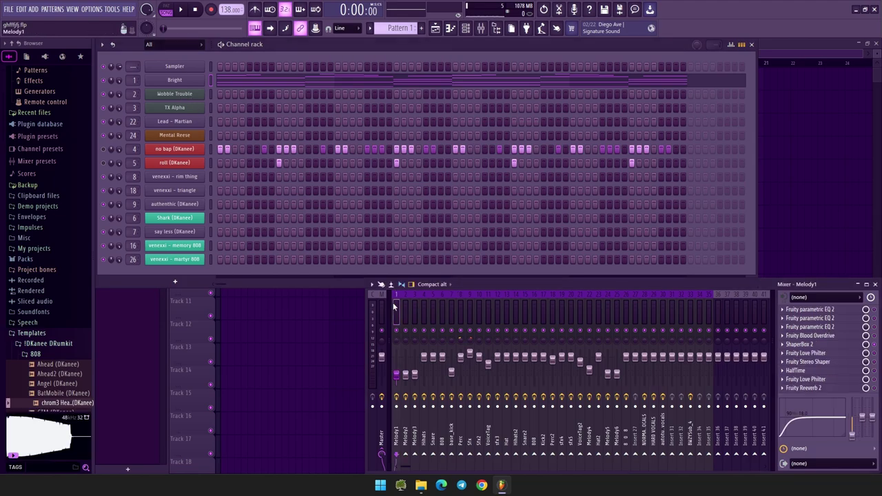
left_click(840, 345)
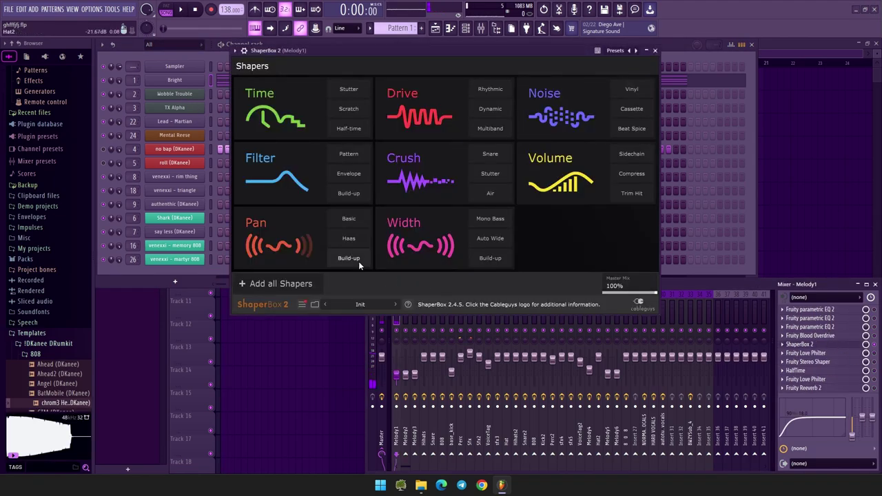
Restrict the ShaperBox 2 preset library to a five-star minimum rating and step through its presets
left_click(279, 284)
left_click(387, 305)
left_click(384, 304)
left_click(382, 304)
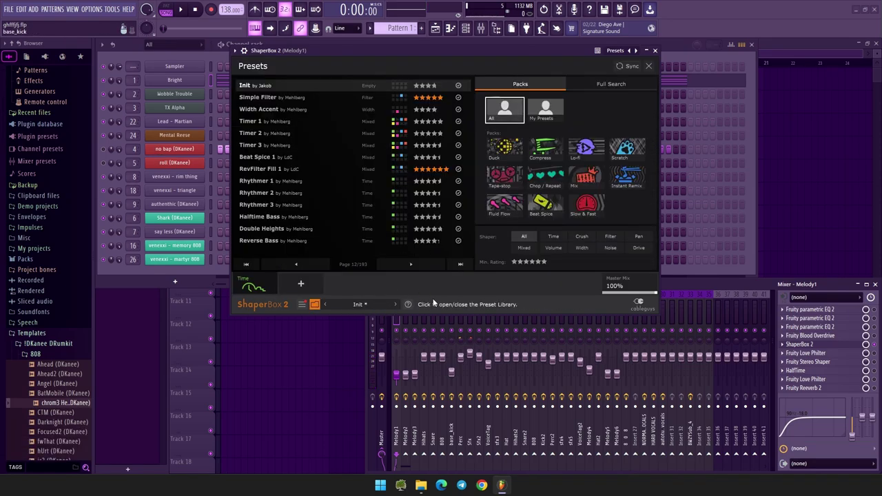
left_click(543, 262)
left_click(335, 86)
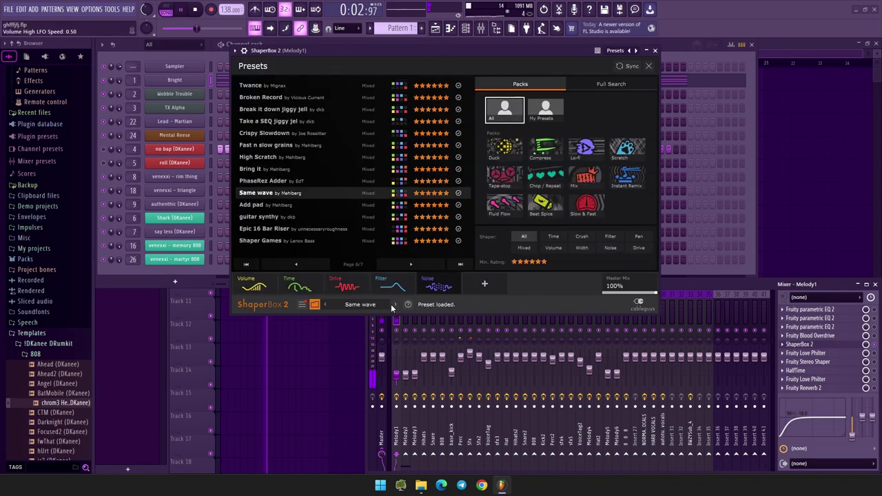
left_click(392, 305)
left_click(393, 305)
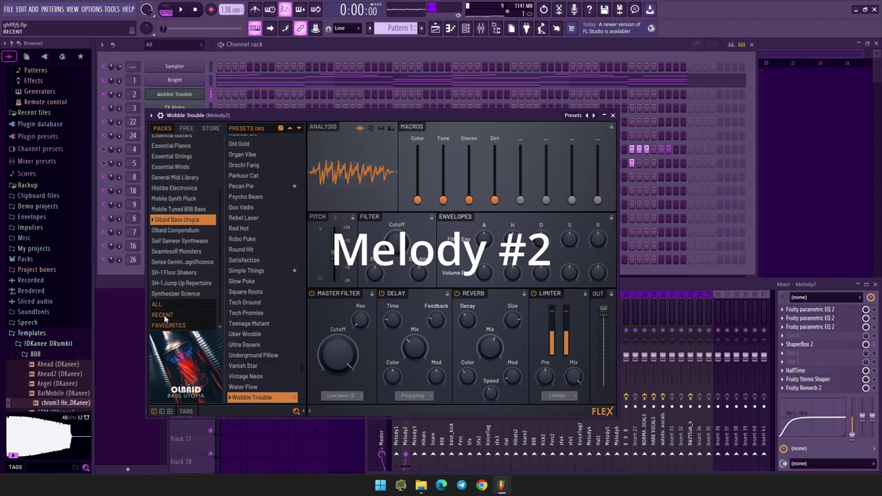
Replace Wobble Trouble with a randomly picked preset from all FLEX packs, Finger neck humb
left_click(164, 305)
left_click(282, 128)
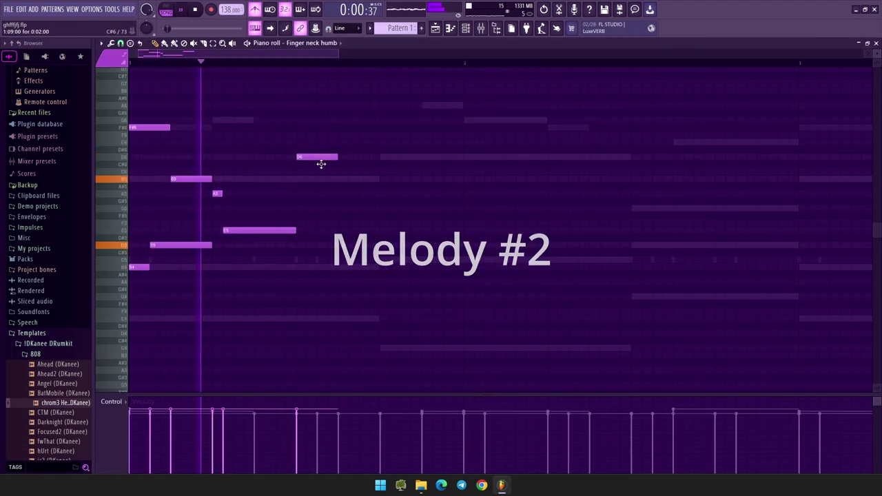
Lower the second melody's last note to F#5, lengthen it to the end of the first chord, and duplicate the phrase
left_click_drag(322, 158, 378, 216)
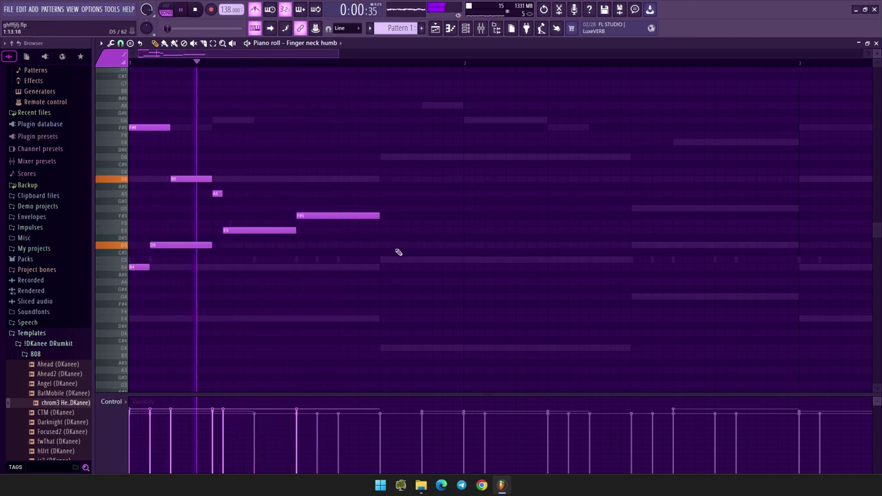
key("ctrl+b")
Vary the repeated phrase by shortening its B5 note and adding a short A5 note before bar 2
left_click(397, 171)
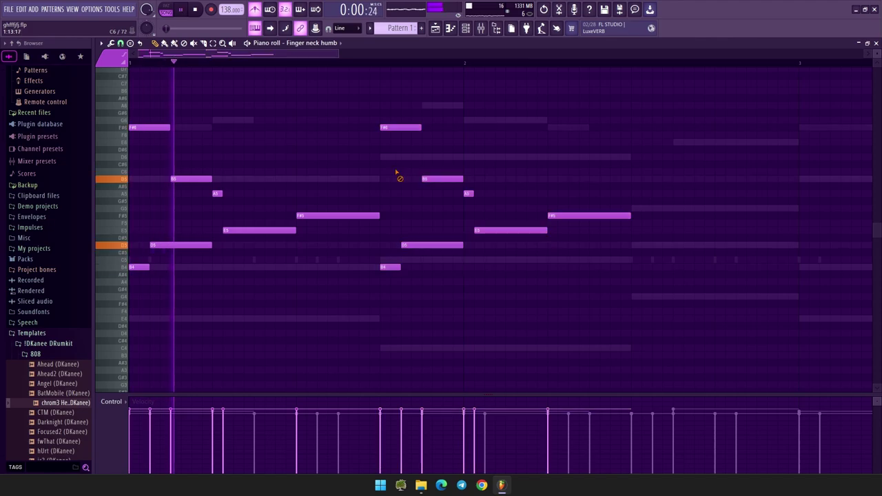
left_click(447, 194)
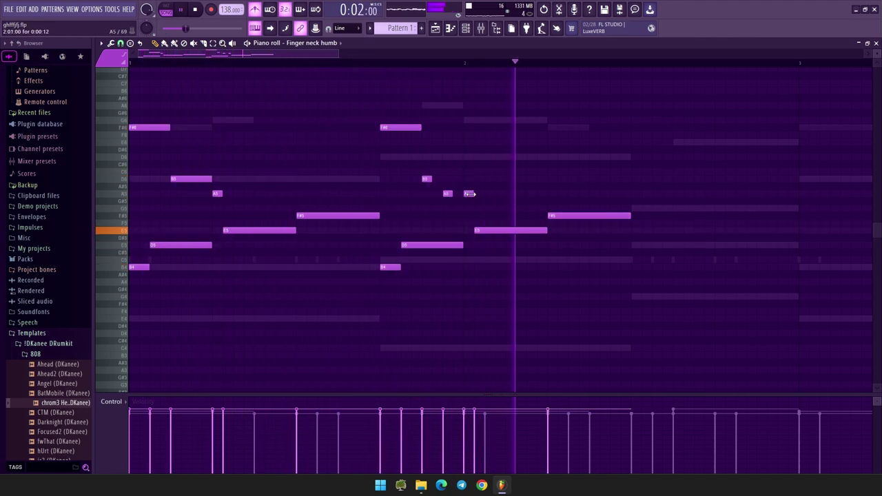
key("space")
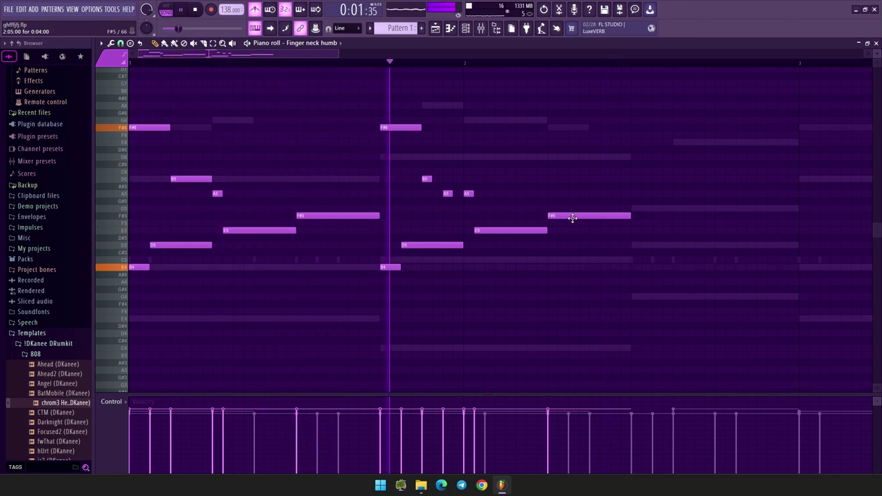
mouse_move(573, 218)
left_mouse_down()
mouse_move(573, 157)
mouse_move(575, 260)
mouse_move(567, 227)
mouse_move(571, 250)
mouse_move(575, 223)
left_mouse_up()
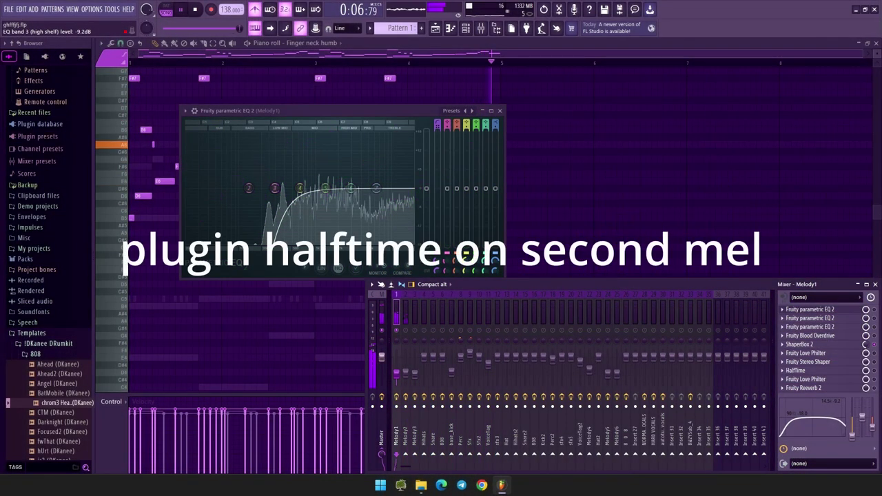
Cut Melody1's high shelf to -9.2 dB and set the mixer volumes to 47% for Melody1 and 52% for Melody2
left_click_drag(872, 427, 873, 424)
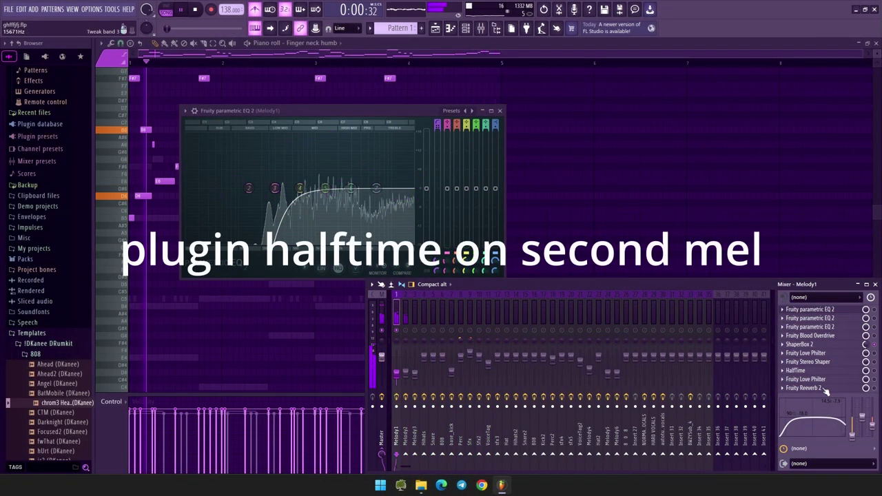
left_click(500, 111)
key("space")
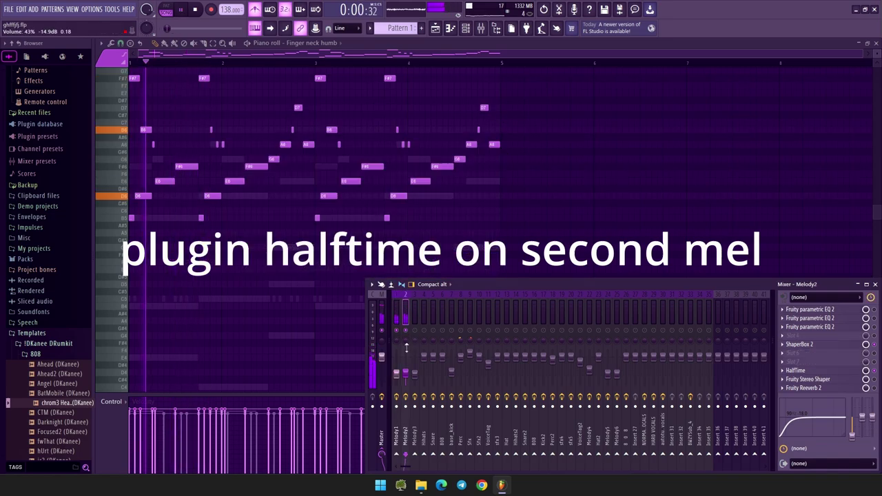
left_click_drag(183, 29, 189, 29)
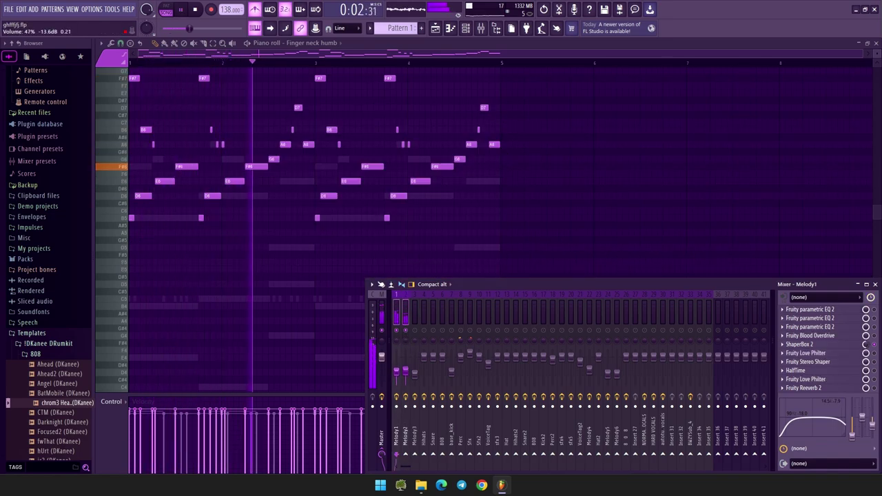
left_click_drag(407, 379, 407, 381)
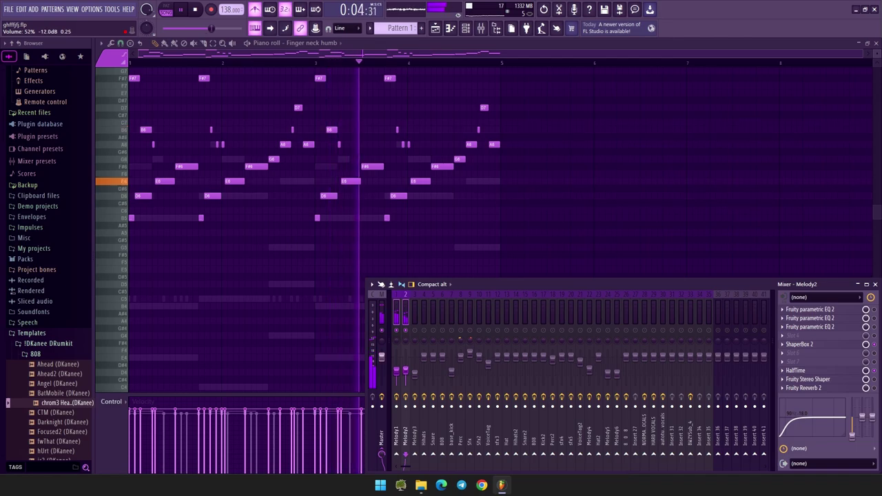
Audition random FLEX presets on the Finger neck humb channel, settle on RetroVox, and bring up the mixer
key("F6")
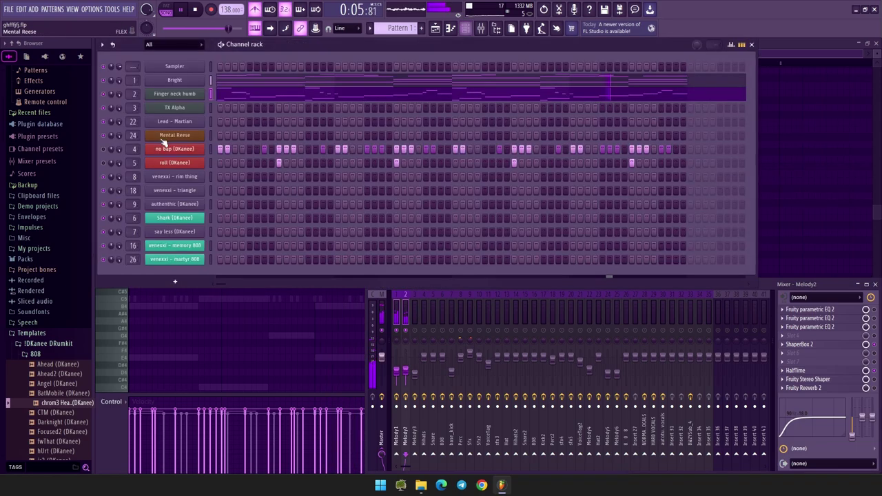
left_click(187, 93)
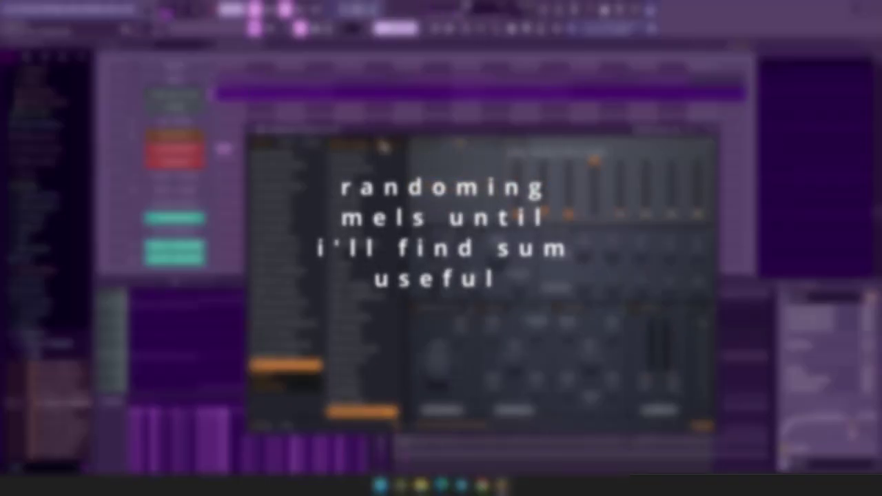
left_click(383, 144)
left_click(382, 144)
left_click(382, 145)
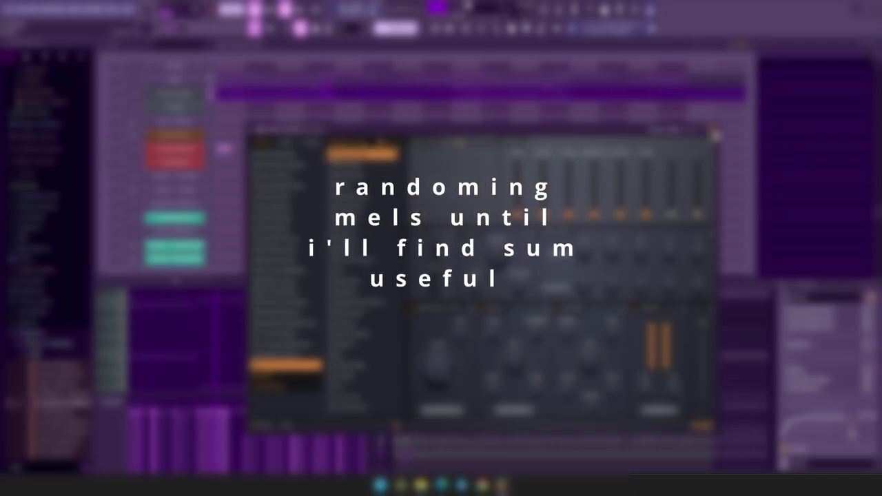
left_click(714, 131)
key("F7")
key("F7")
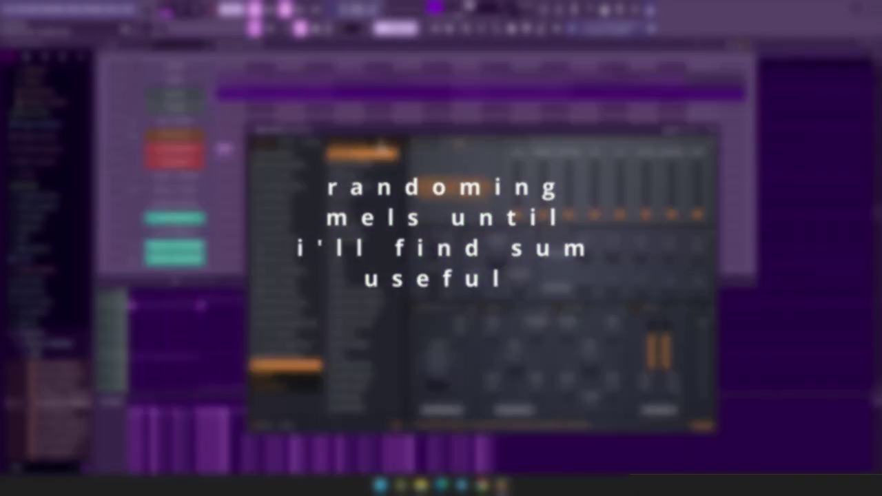
left_click(386, 145)
left_click(386, 144)
left_click(386, 145)
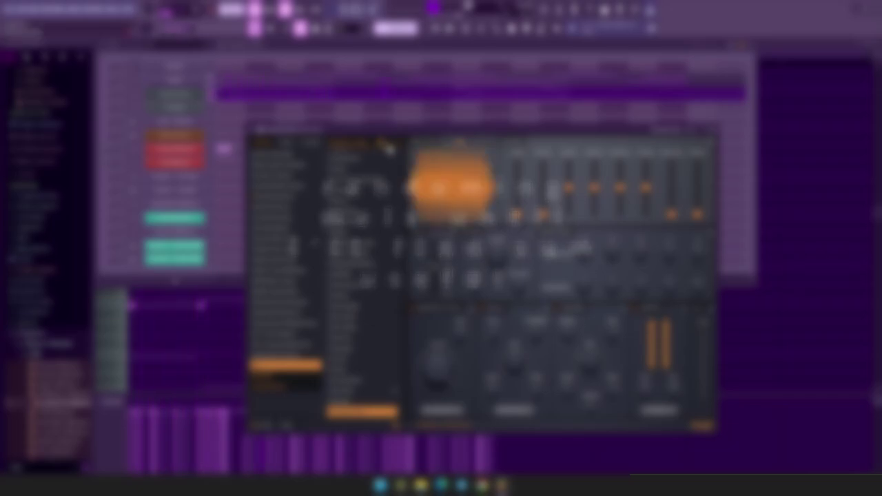
left_click(384, 145)
left_click(382, 144)
left_click(382, 144)
left_click(382, 144)
left_click(382, 144)
left_click(382, 144)
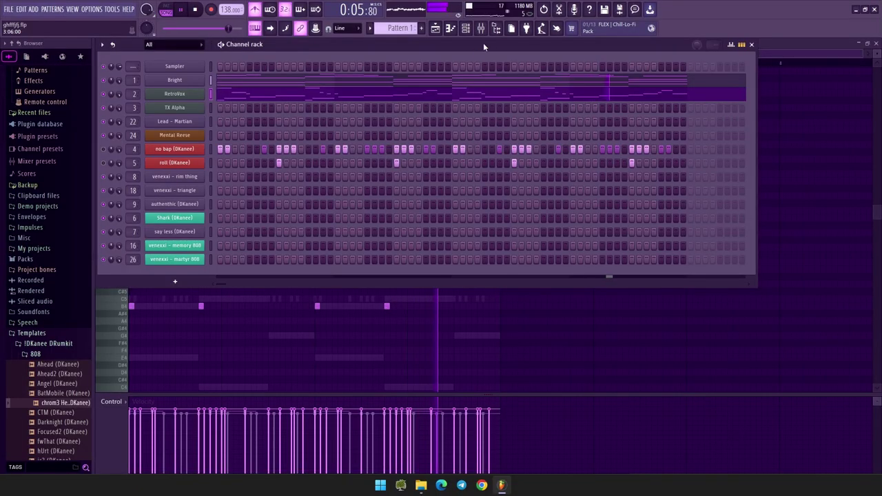
key("F9")
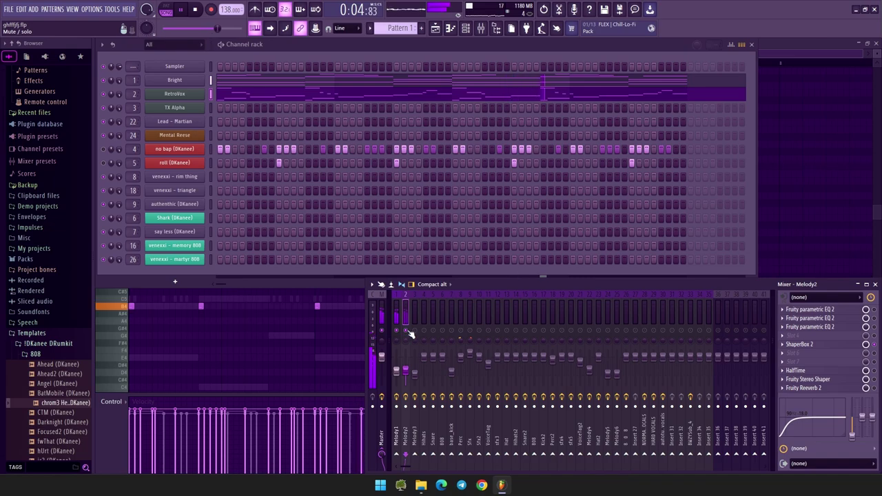
Enable Melody1's first parametric EQ, raise its high-pass cutoff and lower the high shelf to about -2.8 dB near 12.2 kHz
key("space")
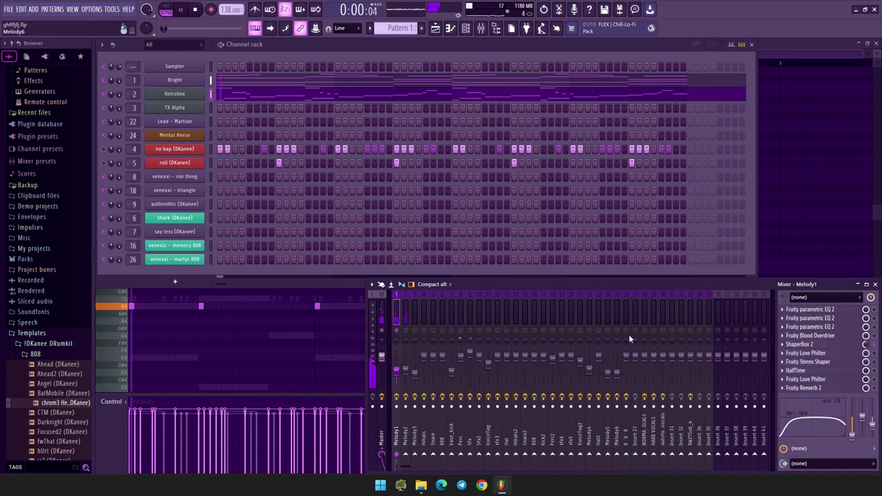
left_click(810, 310)
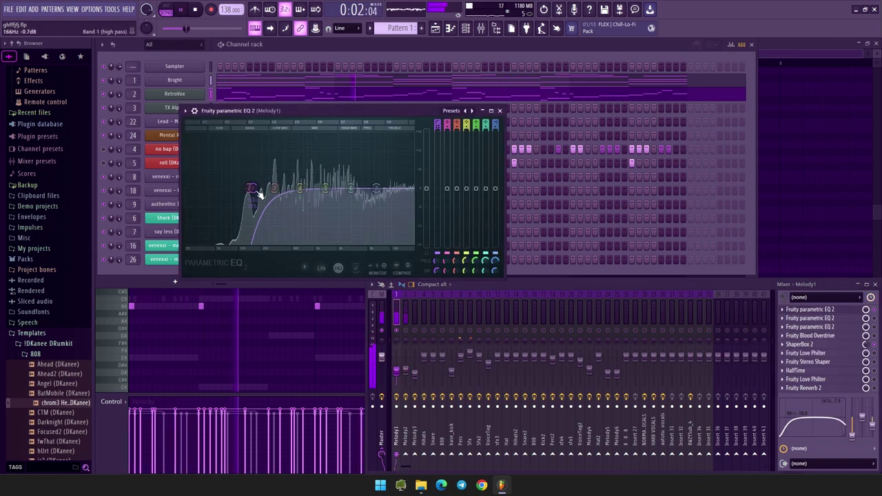
left_click_drag(246, 188, 271, 188)
left_click_drag(377, 188, 403, 198)
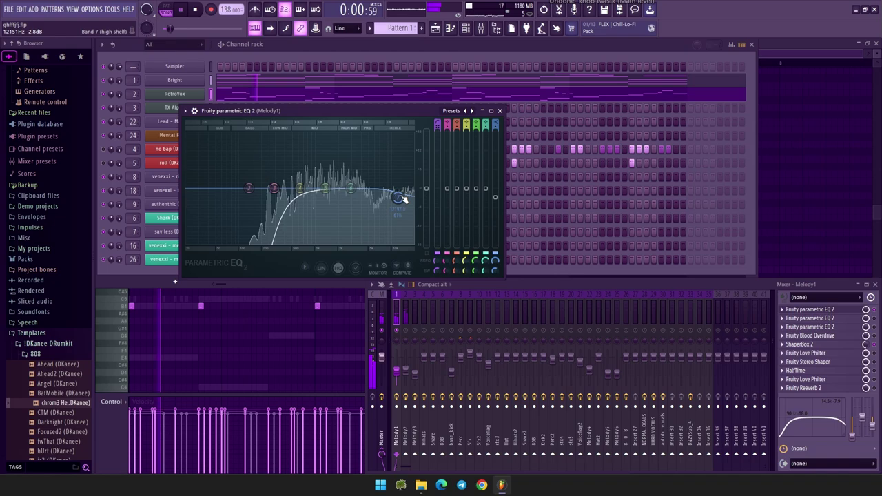
left_click(500, 110)
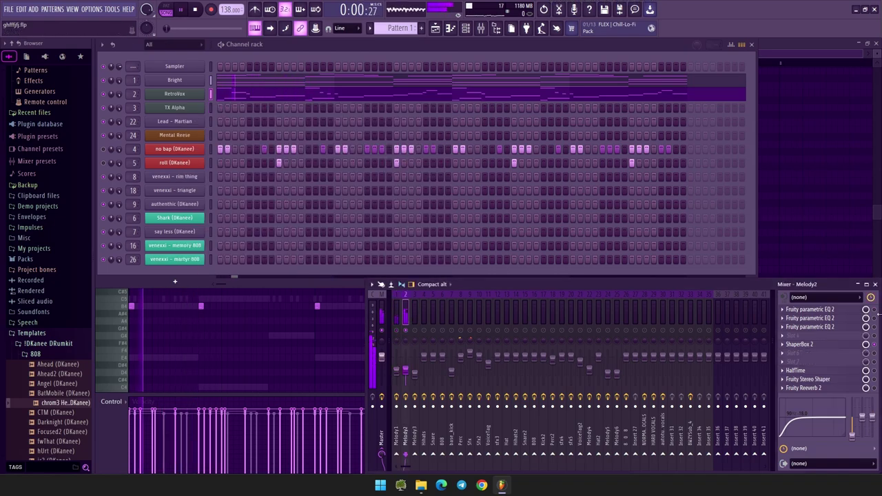
Enable Melody2's first parametric EQ, raise its high-pass cutoff slightly and lower the high shelf a little
left_click(840, 310)
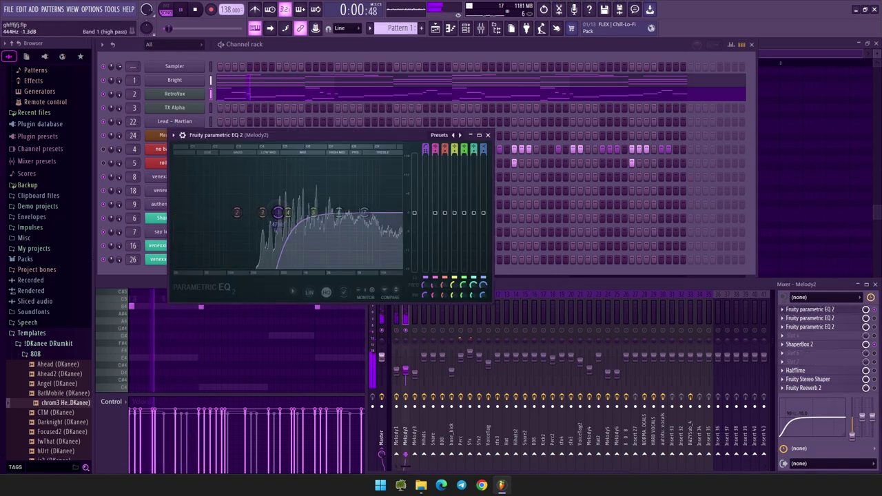
left_click_drag(276, 213, 280, 213)
left_click_drag(364, 213, 374, 217)
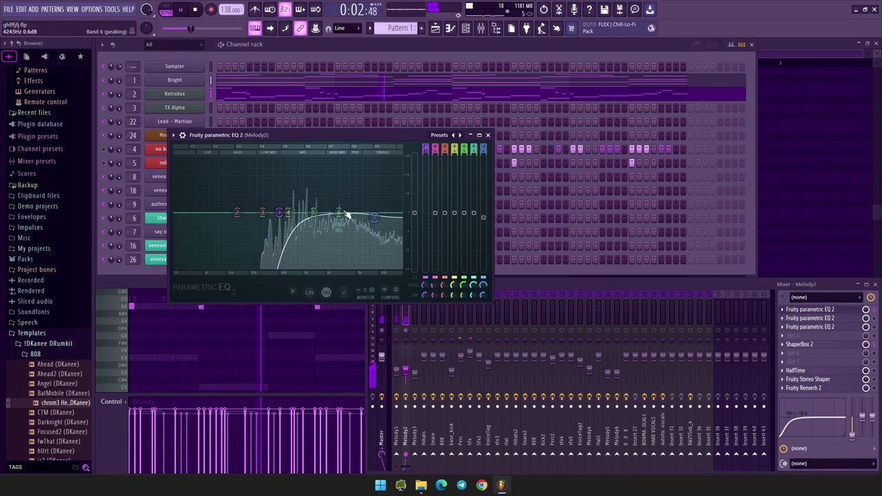
left_click(488, 135)
key("space")
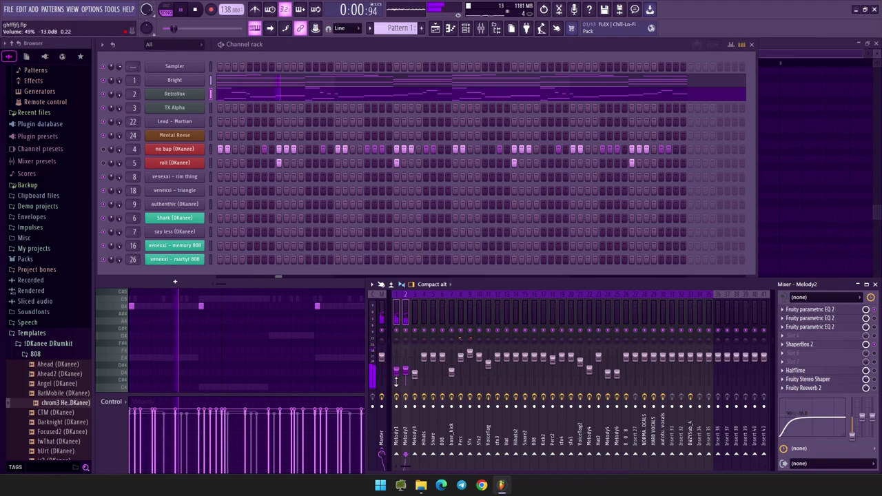
Load ShaperBox 3 into an empty Melody2 effect slot and add its Liquid shaper
left_click(875, 362)
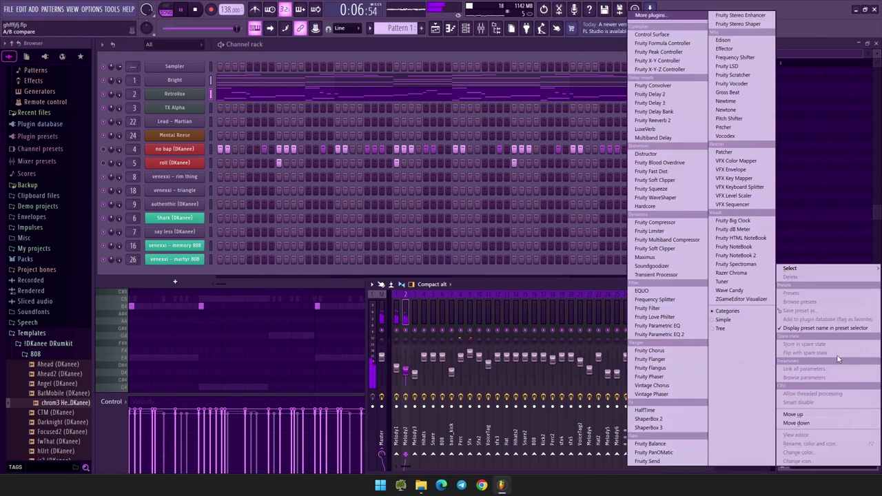
left_click(665, 420)
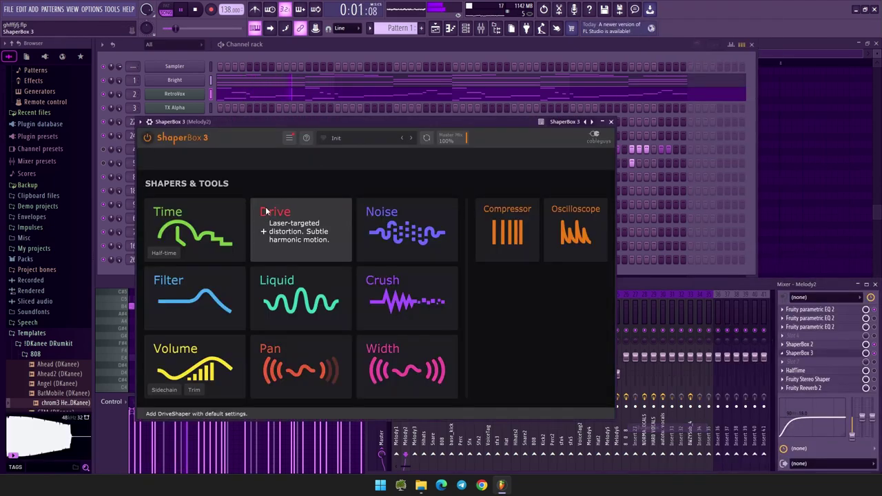
left_click(292, 324)
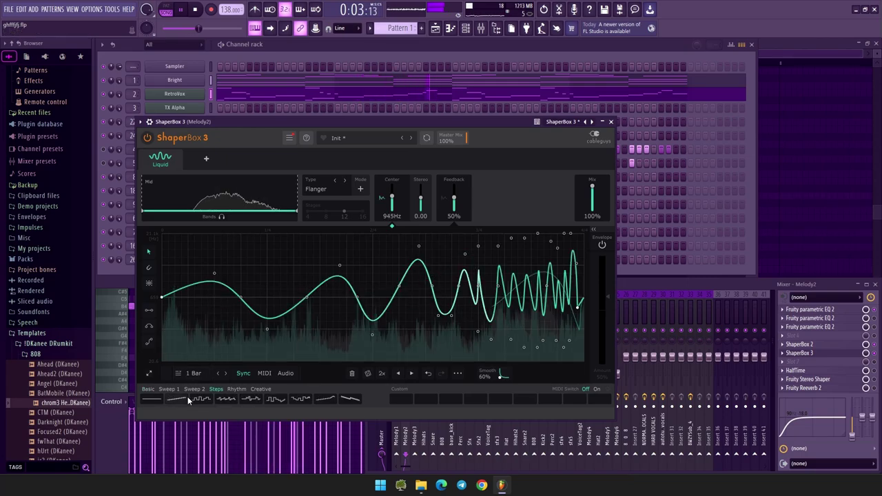
Try several Steps patterns for Melody2's Liquid shaper, settle on Steps 4 and close ShaperBox 3
left_click(179, 399)
left_click(202, 399)
left_click(228, 399)
left_click(253, 399)
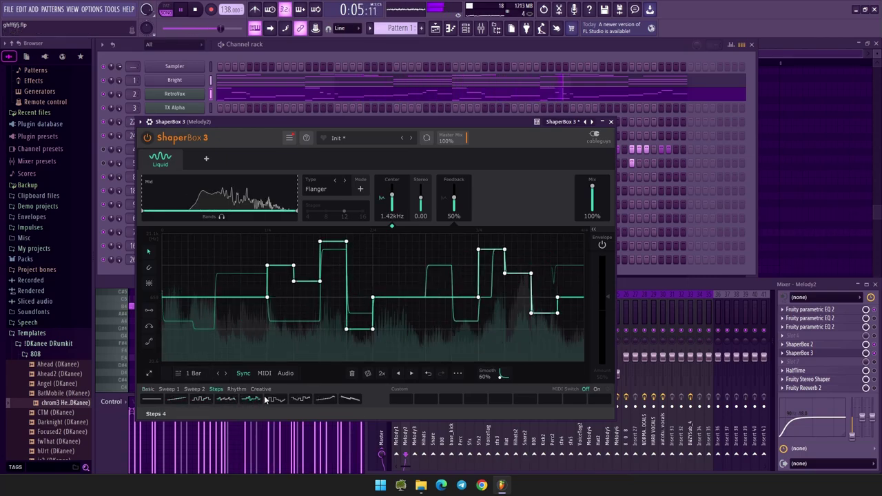
left_click(278, 399)
left_click(254, 399)
left_click_drag(439, 124, 437, 124)
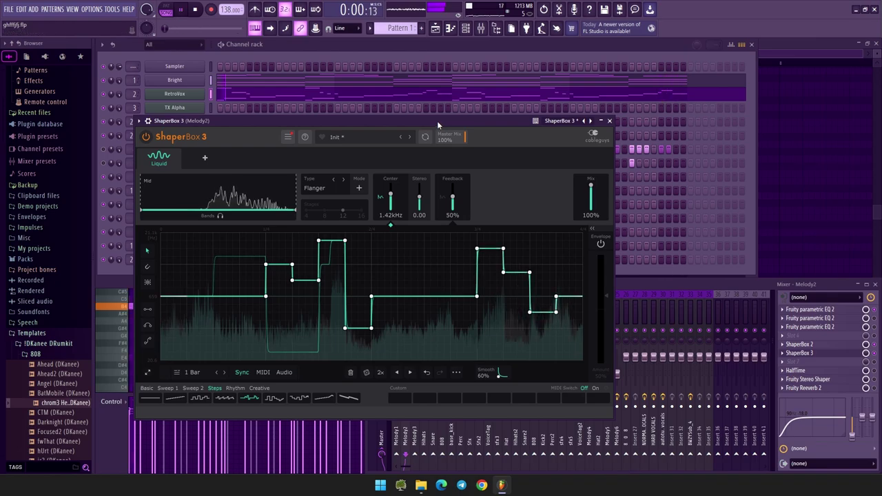
left_click(611, 121)
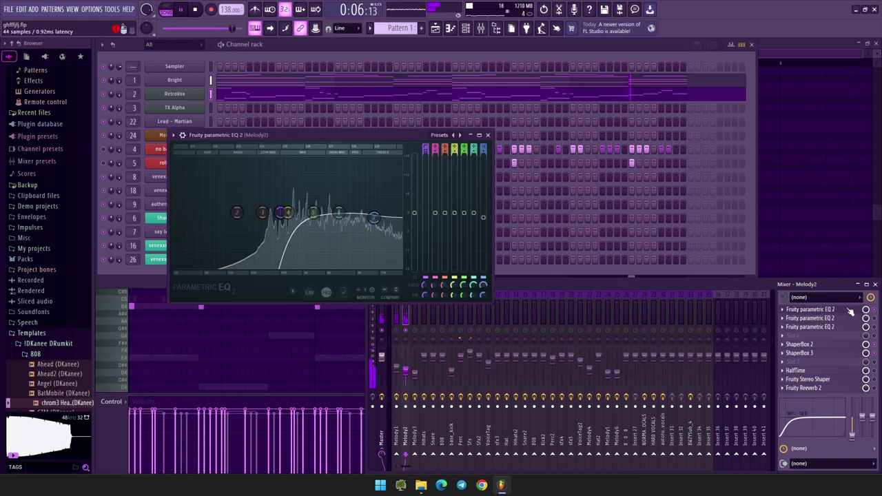
In Melody2's first EQ, set the high-pass to 548 Hz and the high shelf to about -4.4 dB near 9.9 kHz
left_click(810, 310)
left_click_drag(280, 213, 283, 213)
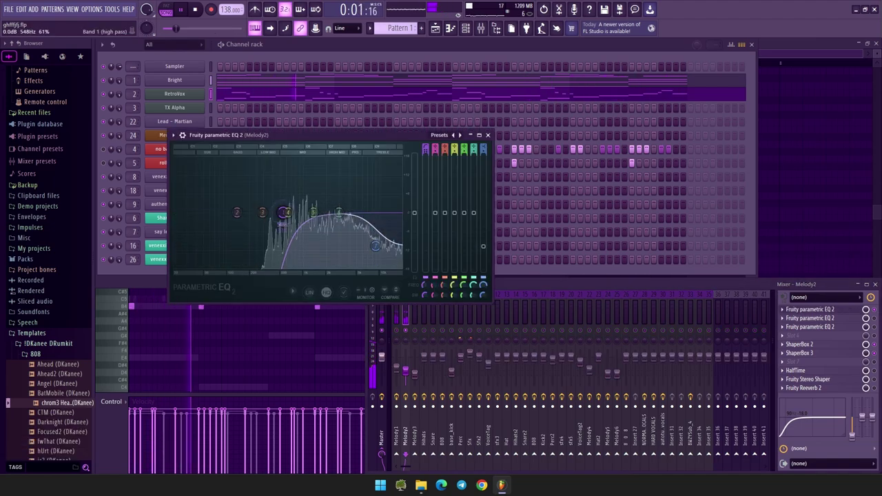
left_click(488, 135)
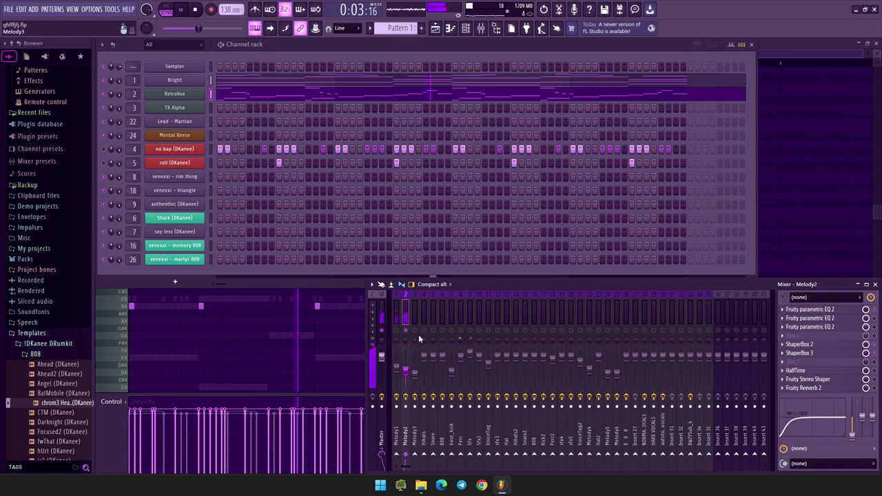
left_click(810, 309)
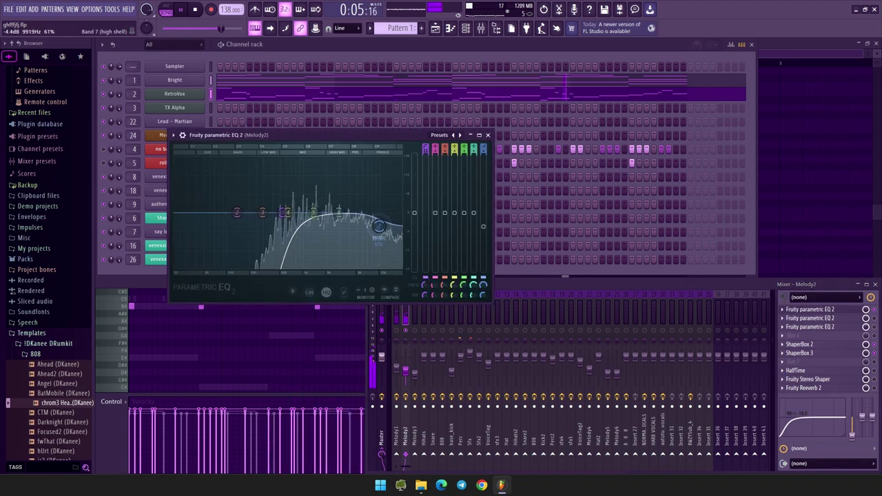
left_click(488, 136)
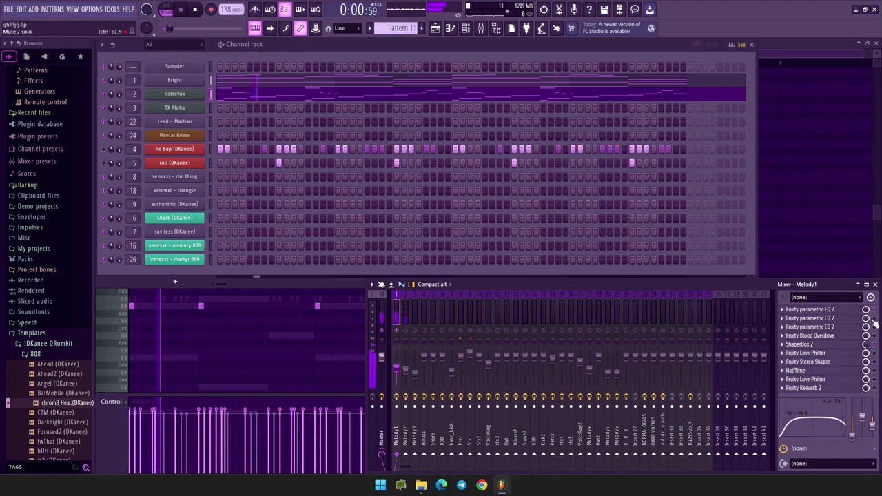
In Melody1's first EQ, lower the high shelf further and set the high-pass to 305 Hz
left_click(841, 310)
left_click_drag(404, 200, 390, 213)
left_click_drag(275, 188, 253, 189)
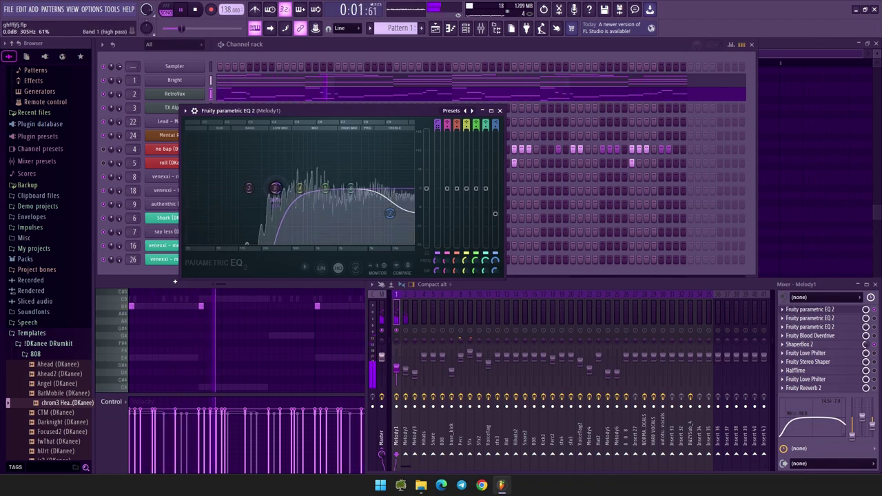
left_click(499, 111)
key("space")
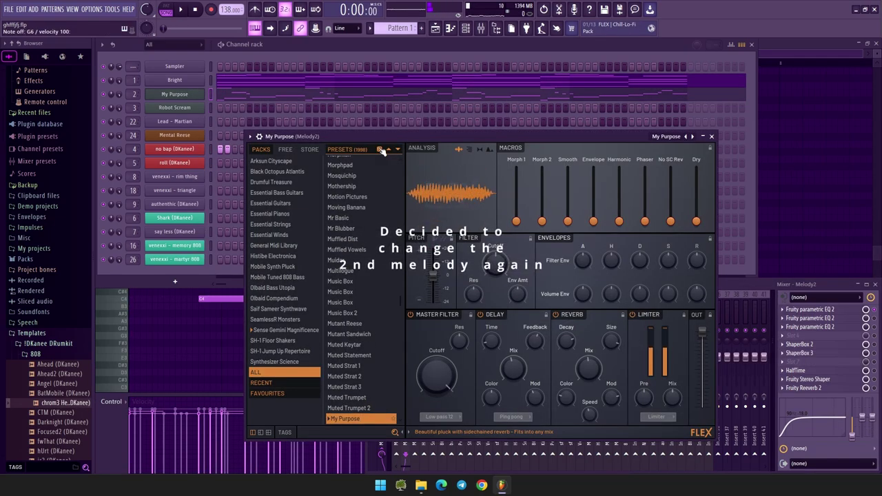
Play the pattern with the My Purpose preset on the second melody and close its FLEX window
key("space")
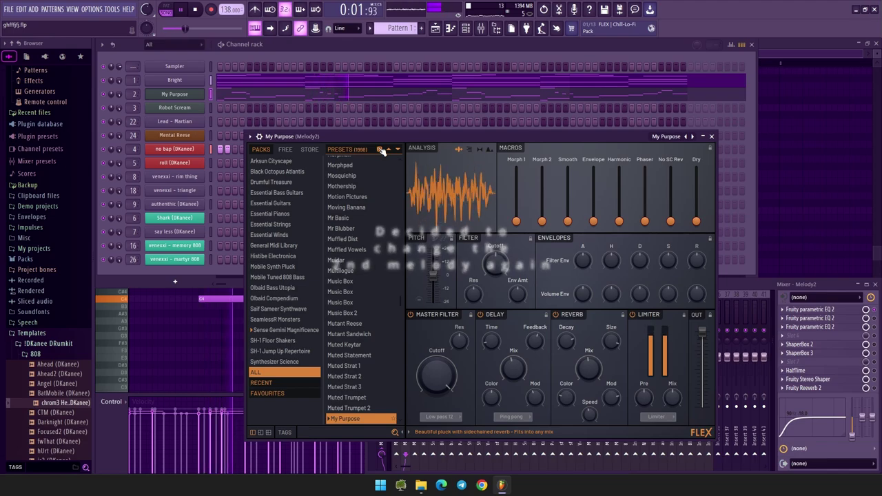
left_click(711, 136)
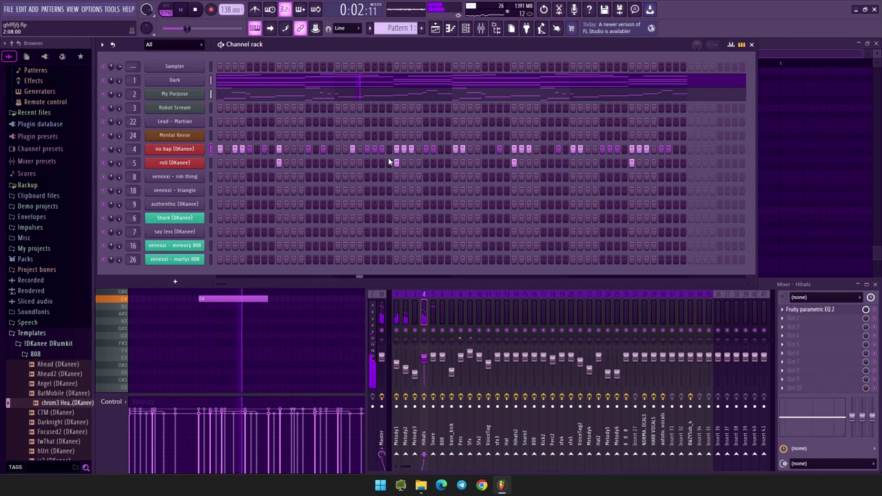
key("space")
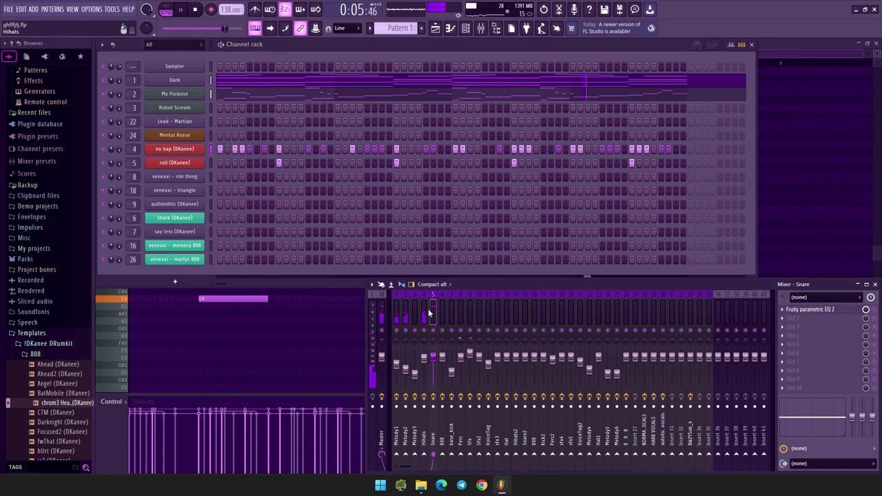
Audition the drum kit's Clap samples, including sand, crisp, bird and industrial
scroll(73, 315, "down", 7)
scroll(42, 252, "up", 4)
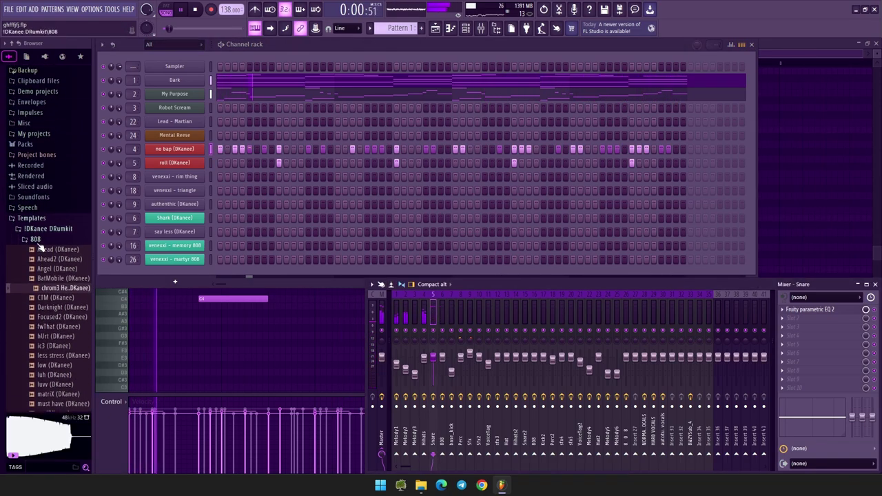
left_click(39, 243)
key("space")
left_click(49, 288)
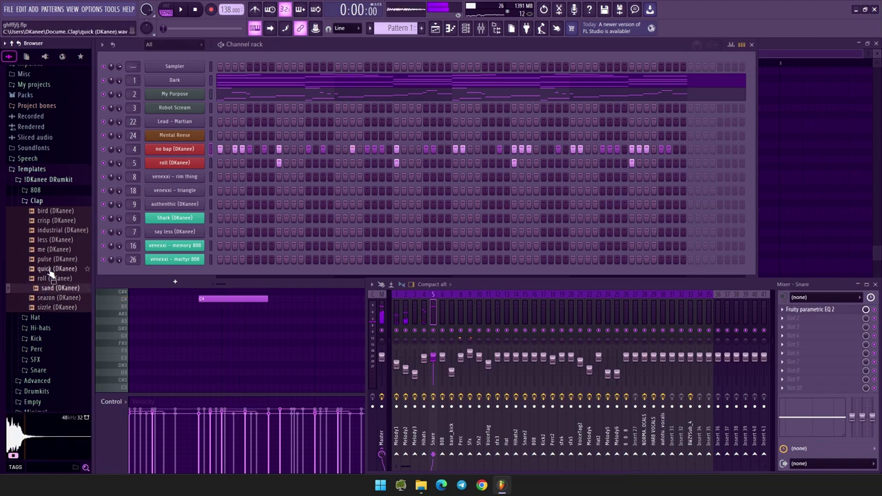
left_click(49, 261)
left_click(48, 250)
left_click(47, 242)
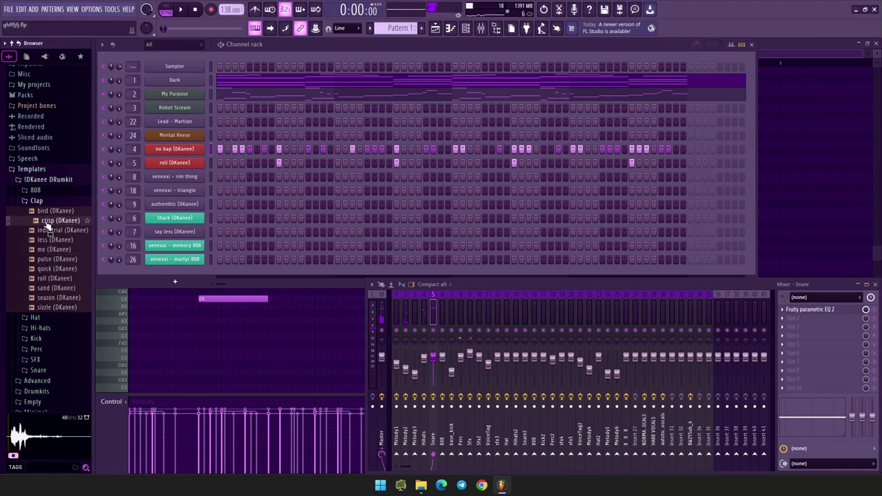
left_click(49, 212)
left_click(44, 231)
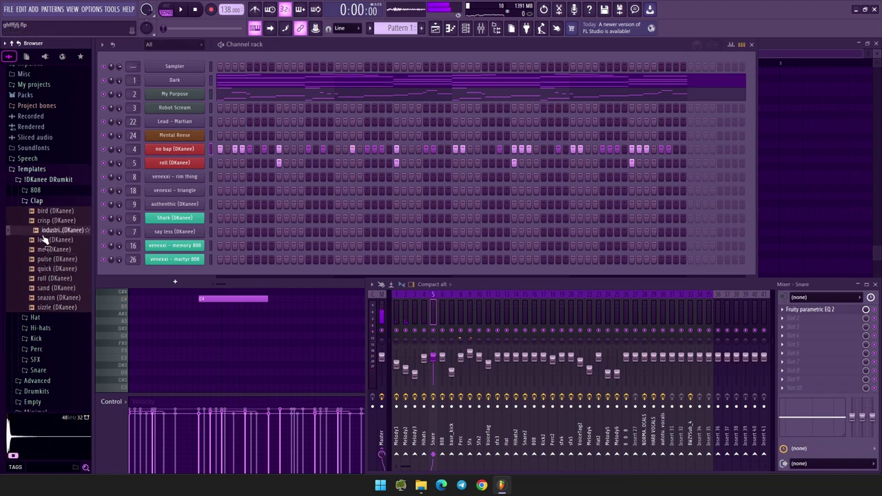
left_click(44, 240)
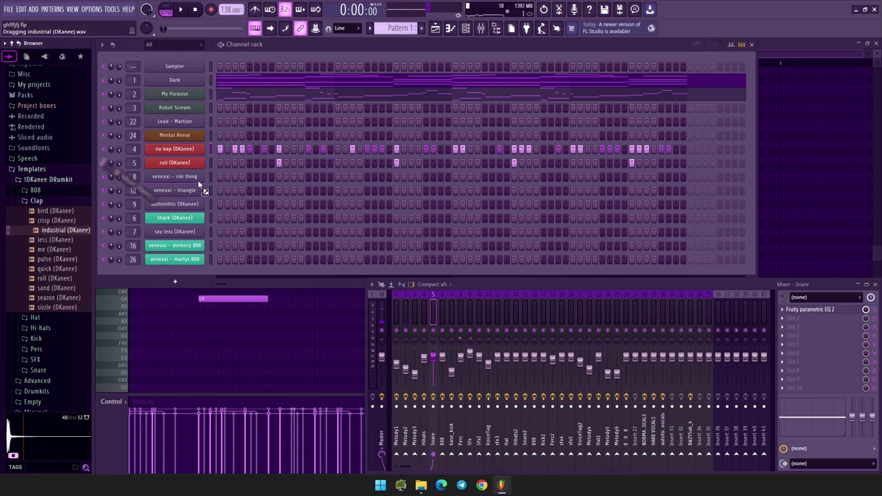
Replace the roll sample on channel 5 with the industrial clap and play the pattern
left_click_drag(181, 164, 180, 164)
key("space")
key("space")
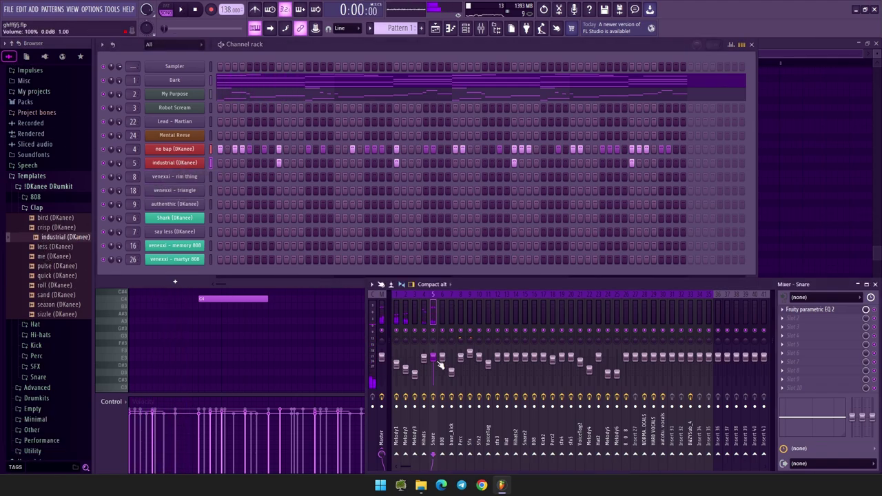
Add the seazon clap as a new channel at 88% mixer volume, and place extra industrial hits at steps 15 and 63
left_click_drag(59, 304, 440, 181)
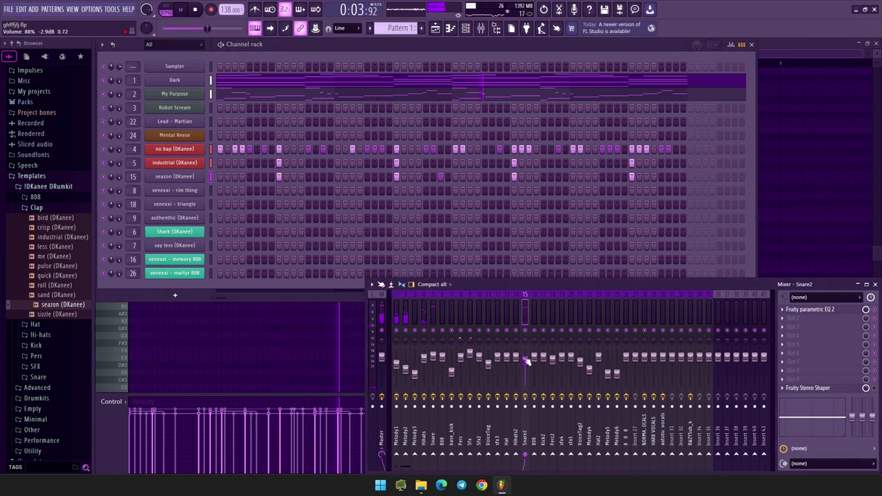
left_click(675, 164)
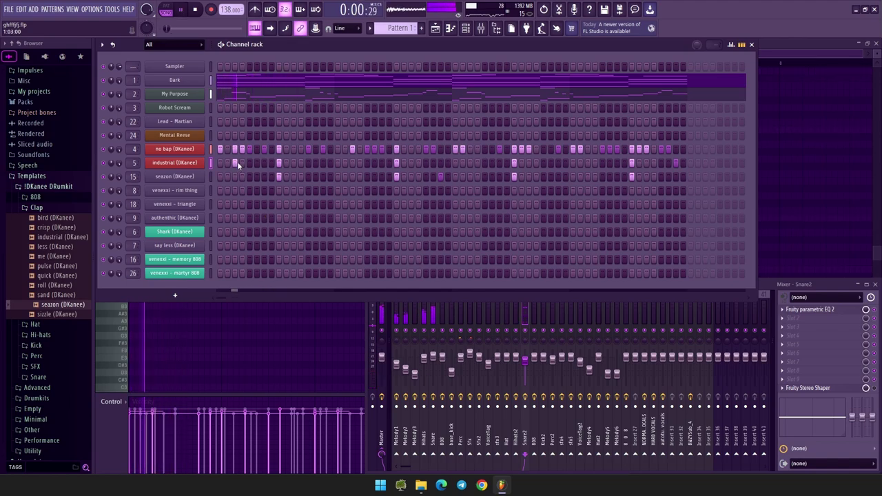
key("space")
left_click(322, 162)
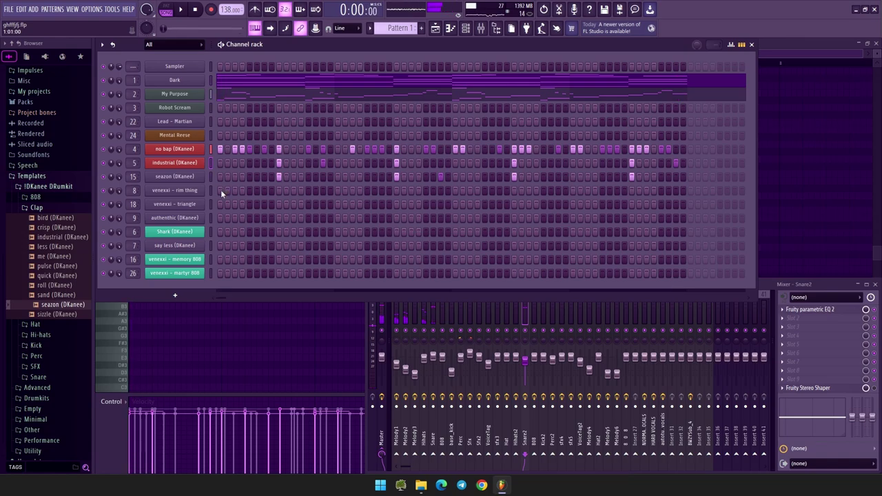
key("space")
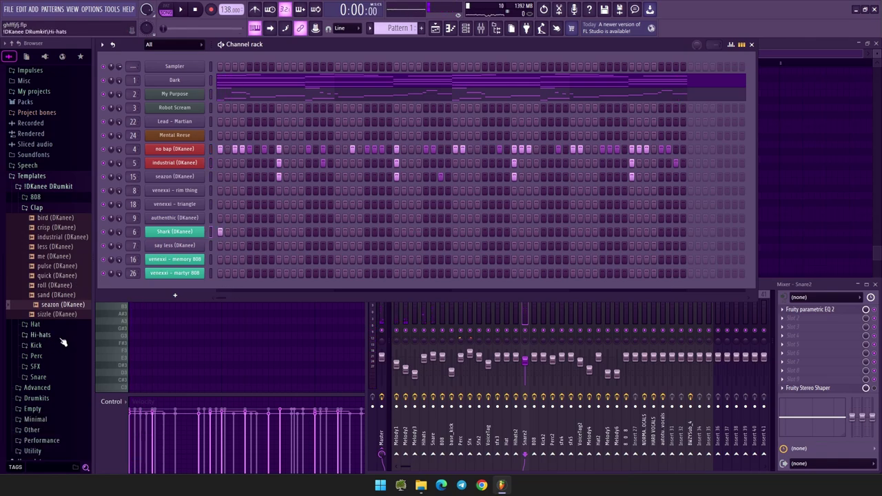
Audition the kit's 808 samples, including Angel and Shark, and load rel in place of Shark on channel 6
left_click(40, 205)
left_click(35, 297)
left_click(62, 327)
scroll(55, 303, "down", 2)
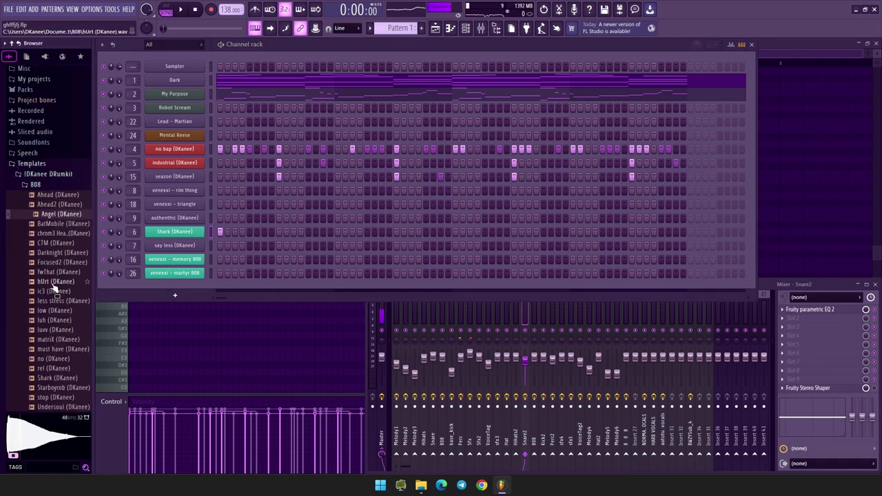
left_click(55, 221)
scroll(55, 230, "down", 1)
left_click(52, 307)
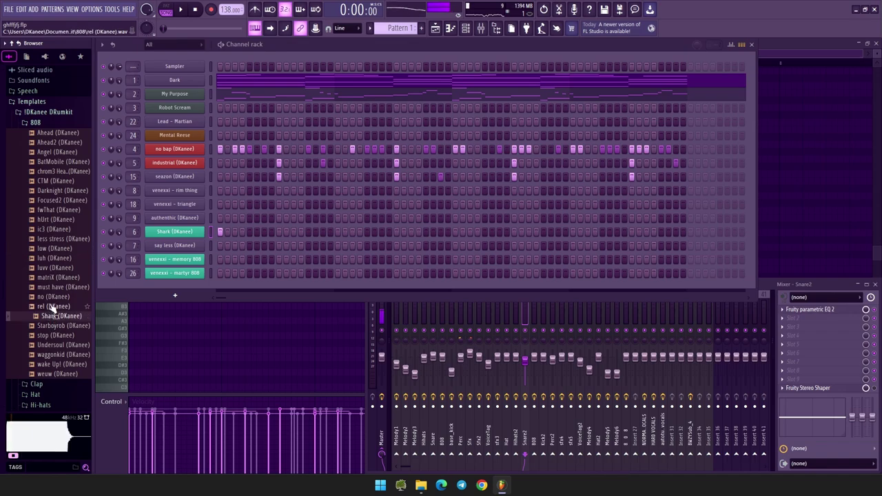
left_click_drag(53, 307, 141, 283)
left_click_drag(196, 237, 190, 233)
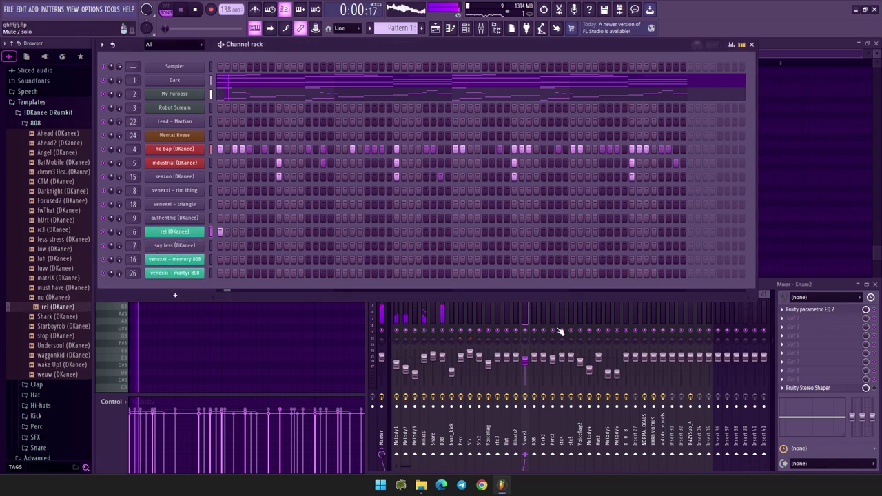
In the rel 808's piano roll, place short E5 notes at steps 1, 7 and 11 and B4 at step 13, plus C5 at step 5 of bar 2
left_click(445, 356)
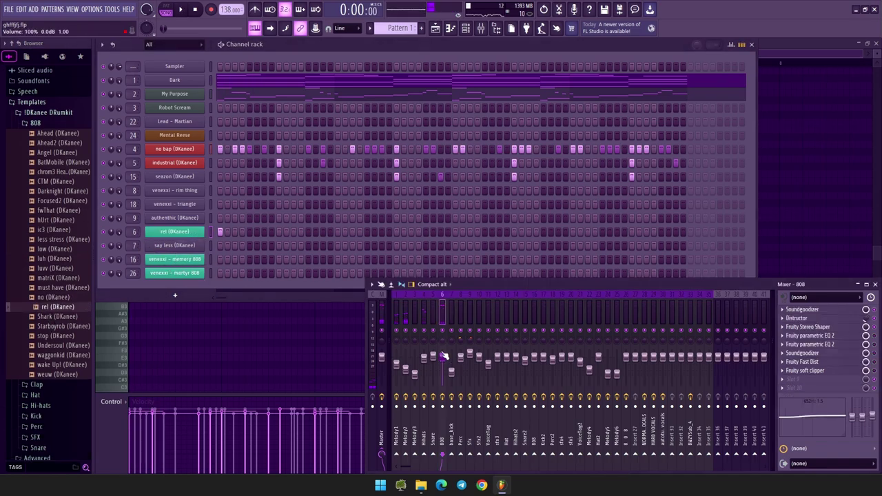
right_click(191, 234)
left_click(229, 230)
scroll(269, 298, "down", 1)
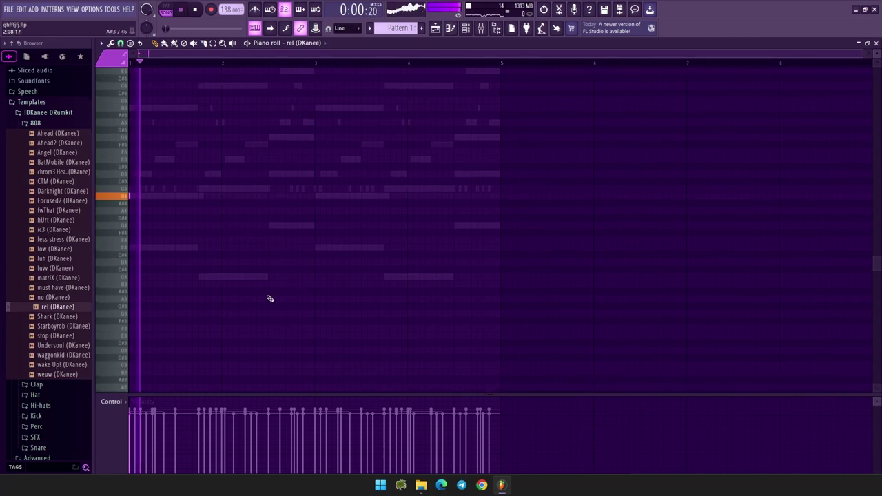
key("space")
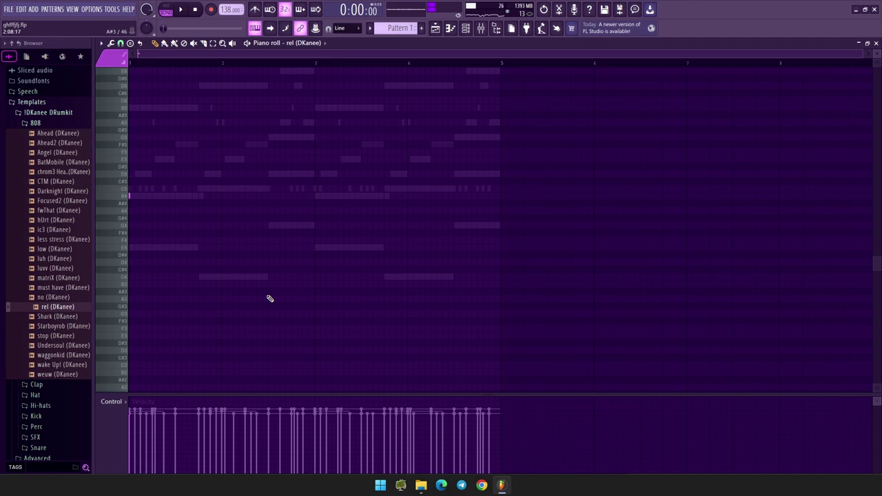
key("space")
key("space")
key("space")
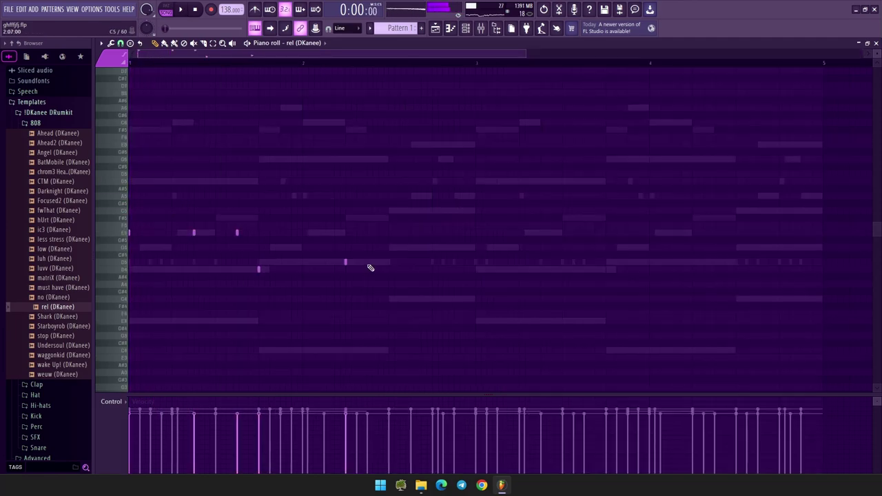
key("space")
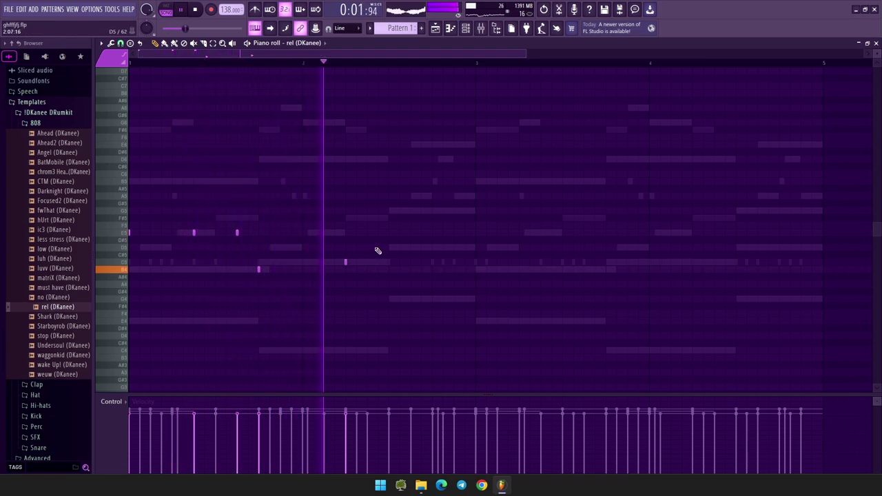
Add a D5 note at step 11 of bar 2 and duplicate the two-bar 808 phrase into bars 3 and 4
left_click(432, 248)
right_click(431, 249)
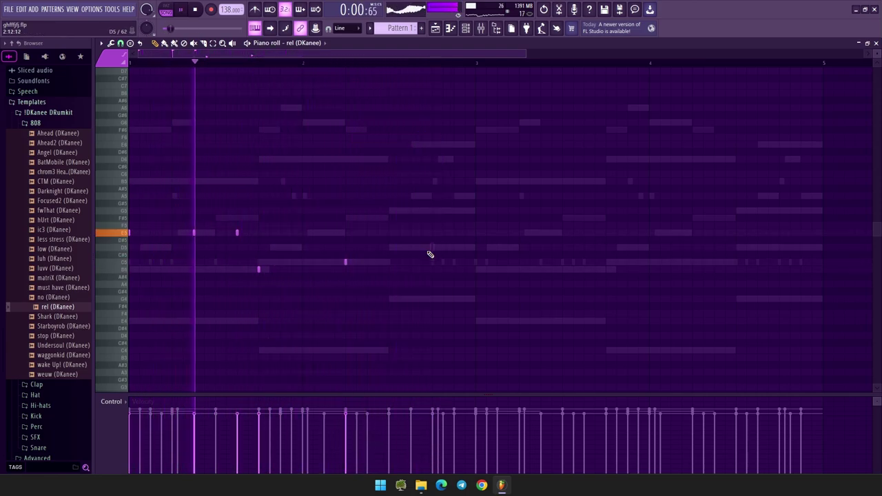
key("ctrl+b")
left_click_drag(358, 233, 473, 234)
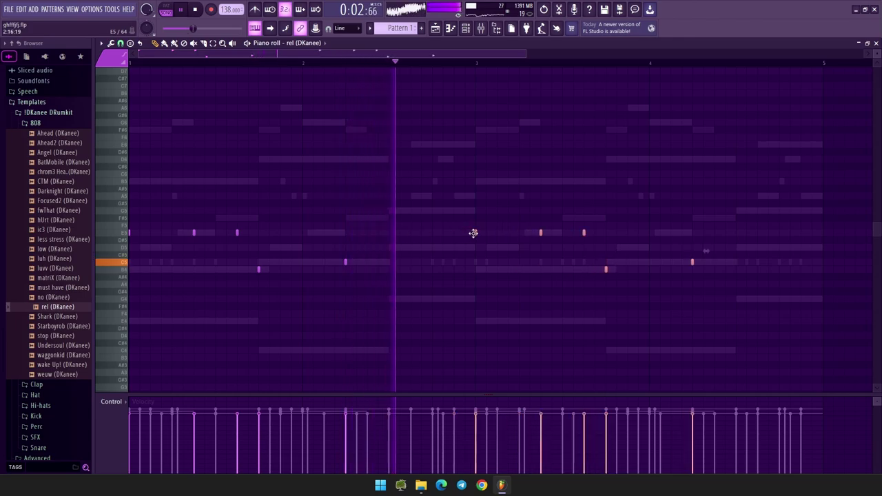
left_click(473, 207, "ctrl")
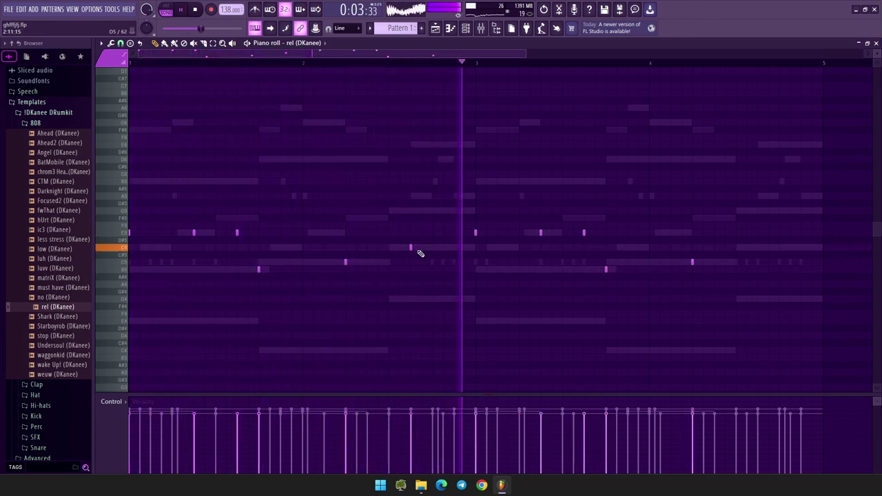
scroll(455, 58, "down", 3)
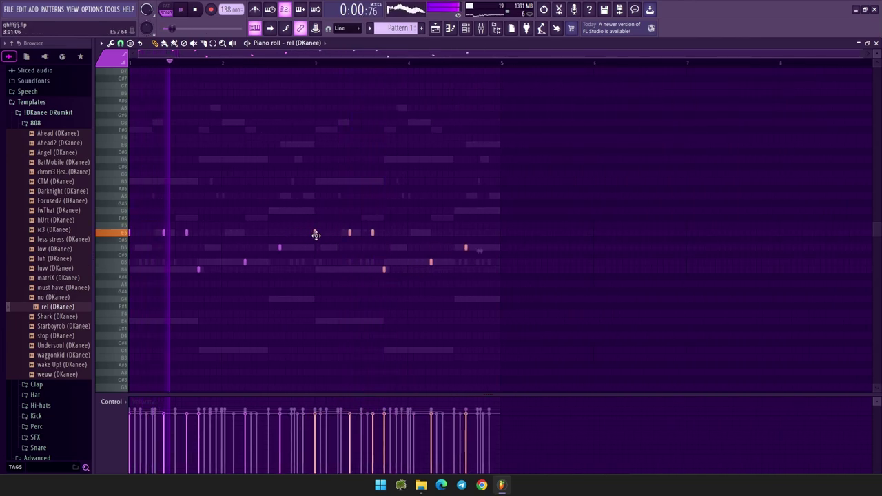
Apply quick legato to the rel 808 notes so each one extends to the next across all four bars
key("ctrl+l")
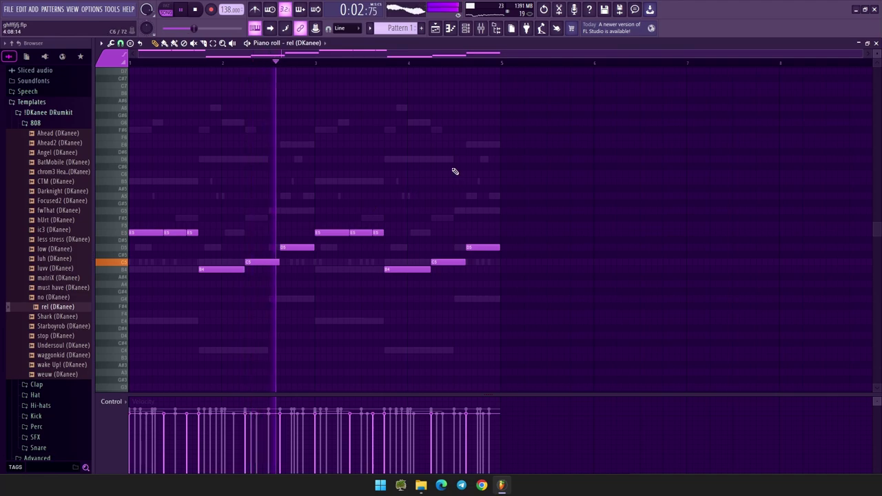
key("ctrl+a")
scroll(416, 301, "up", 3)
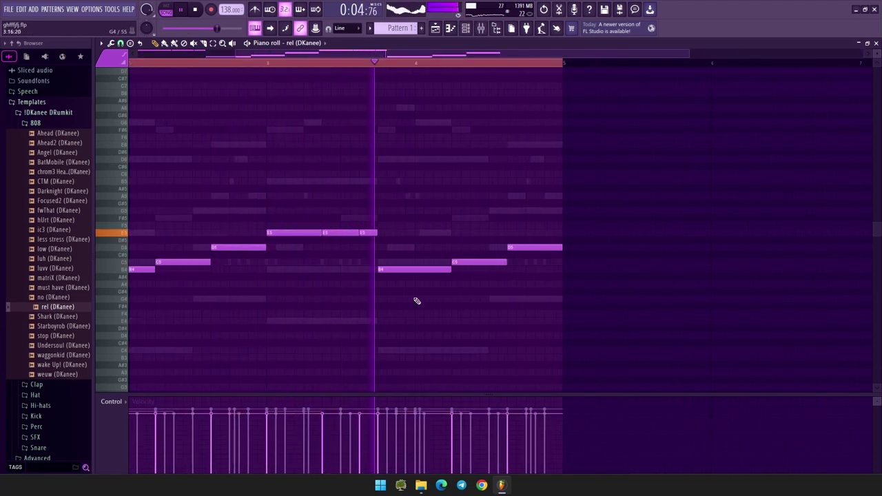
Raise the last bar 4 note to G5 and split it into a one-step hit and a four-step note starting at 4:13
key("space")
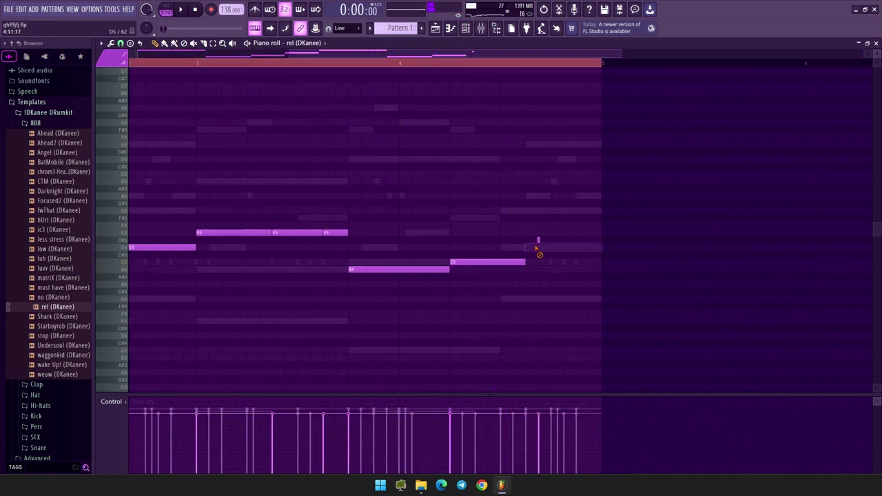
left_click(402, 64)
key("space")
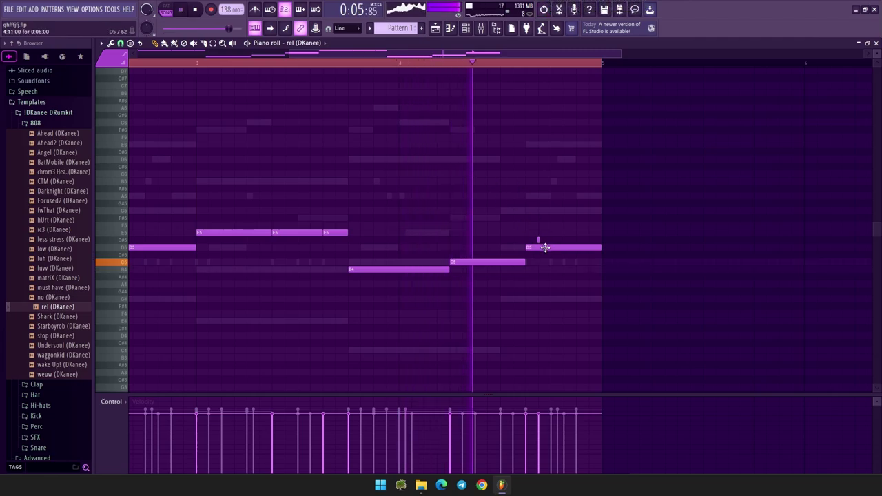
left_click_drag(542, 248, 542, 211)
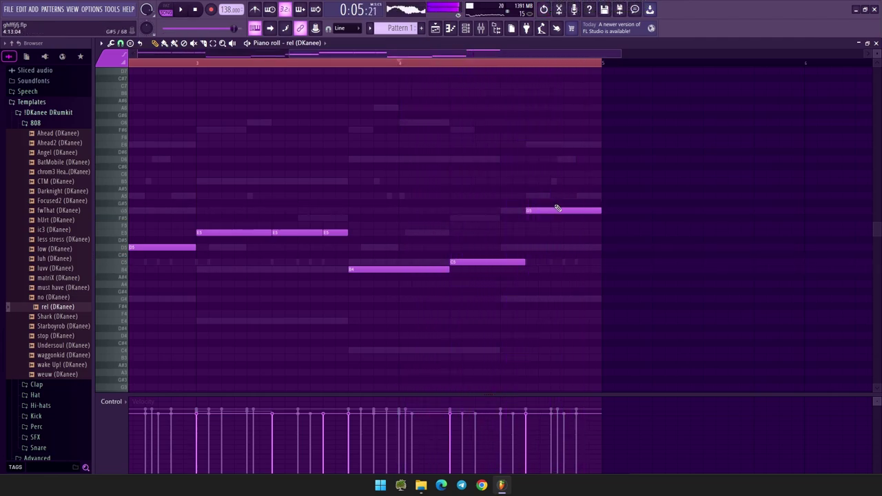
mouse_move(601, 210)
left_mouse_down()
mouse_move(539, 211)
mouse_move(597, 213)
left_mouse_up()
left_click(554, 211)
left_click(554, 212)
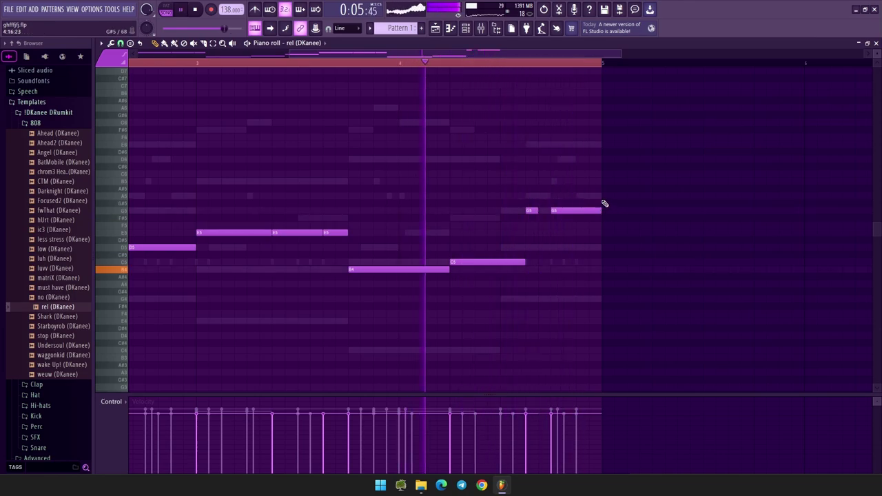
double_click(572, 210)
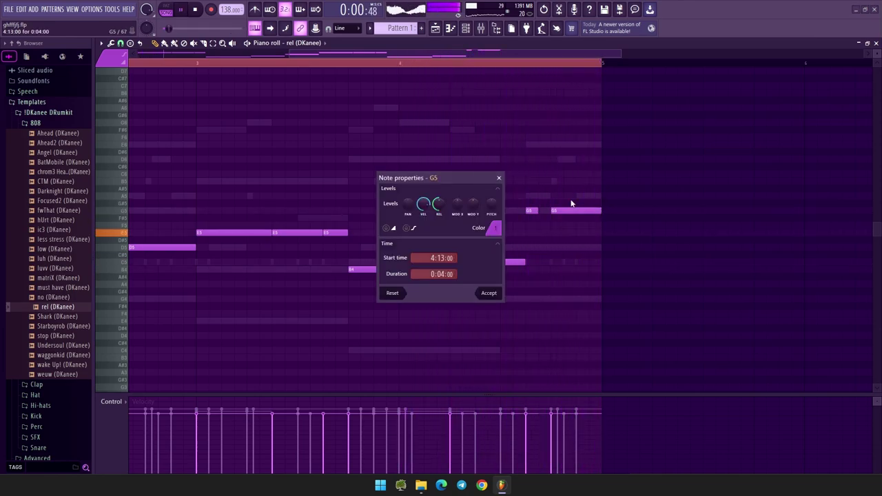
left_click(499, 178)
Copy the whole rel bass line into the venexxi - memory 808 channel's piano roll, starting at bar 1
scroll(545, 191, "down", 4)
key("ctrl+a")
left_click(466, 28)
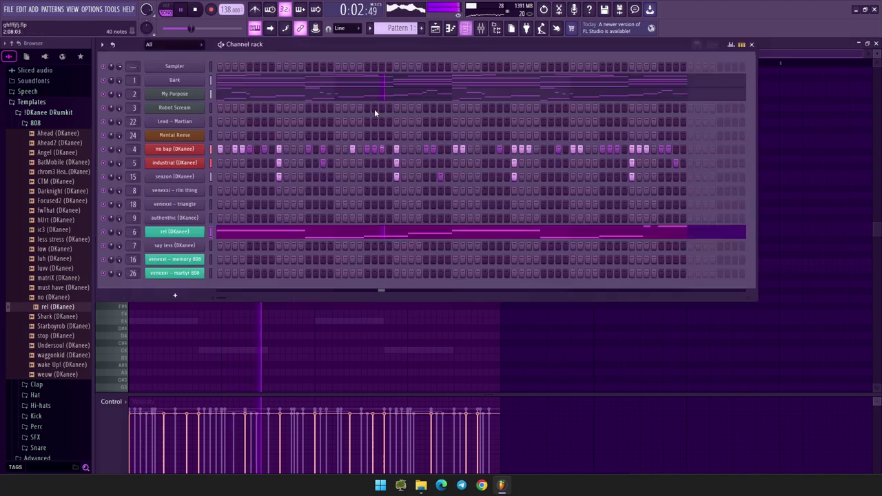
right_click(186, 261)
left_click(214, 260)
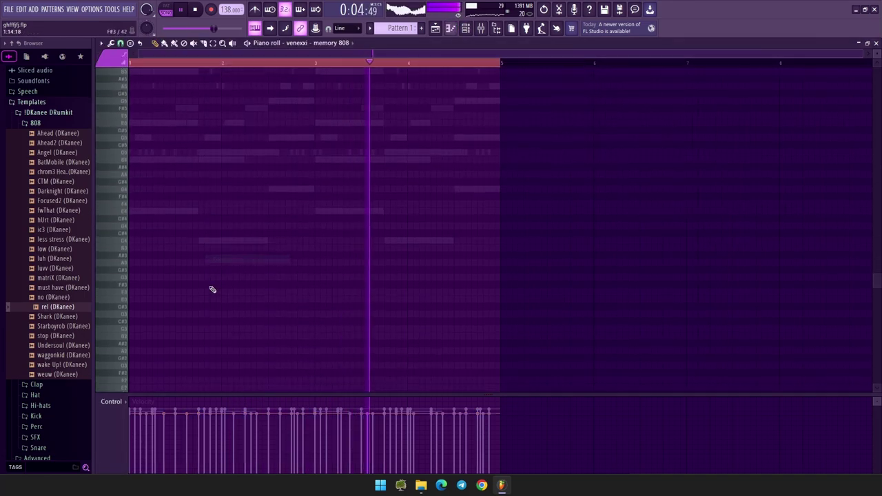
key("ctrl+v")
scroll(331, 204, "up", 4)
key("space")
left_click_drag(419, 209, 139, 209)
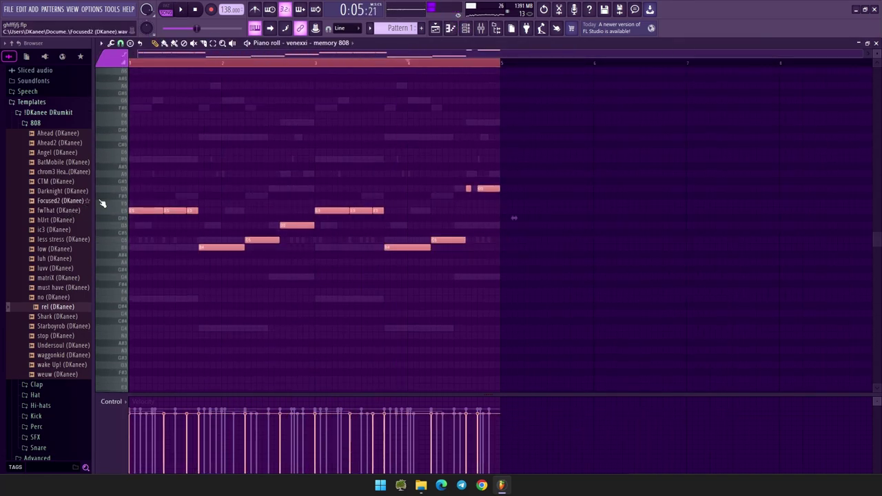
Audition 808 samples from Shark to Undersoul and load Undersoul in place of memory 808 on channel 16
left_click(466, 28)
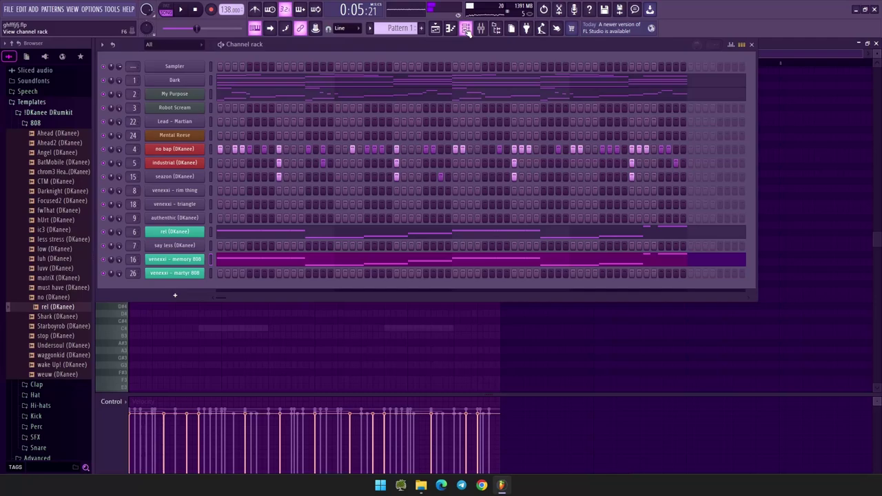
key("space")
left_click(65, 316)
left_click(46, 326)
left_click(50, 335)
left_click(54, 346)
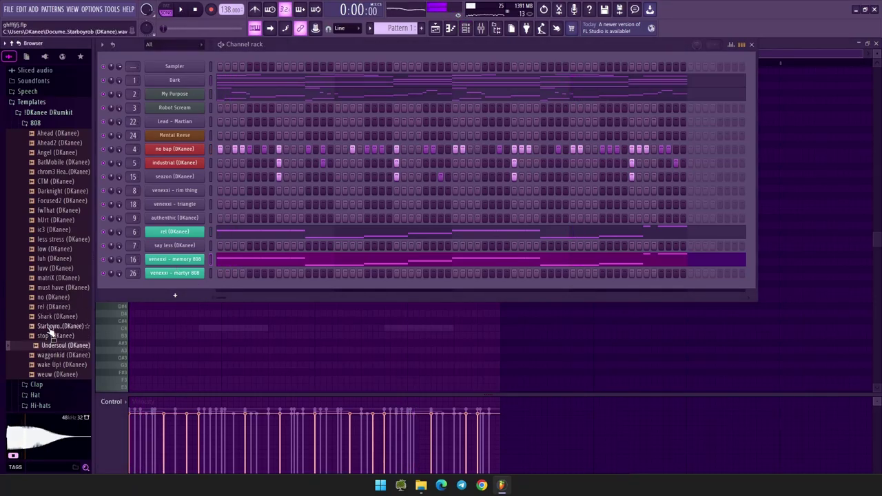
left_click_drag(50, 328, 189, 262)
Remove all E5 and G5 notes from the second 808 bass line on channel 16 while the pattern plays
key("space")
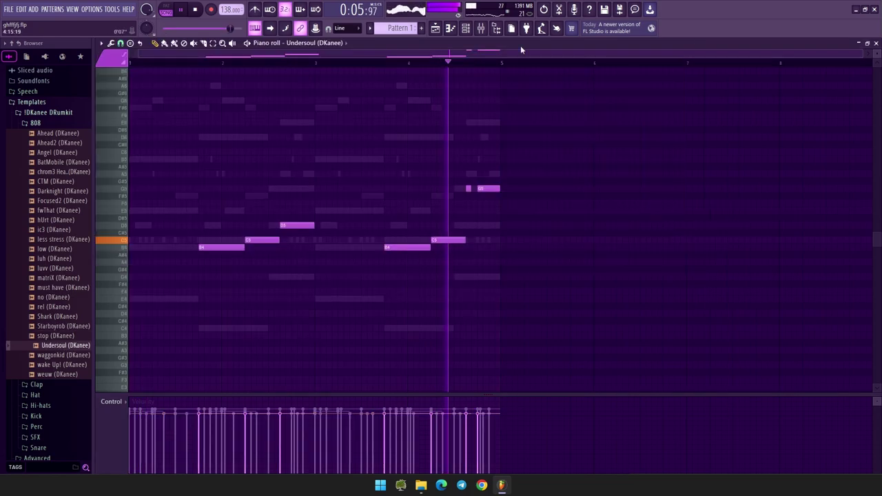
left_click(484, 27)
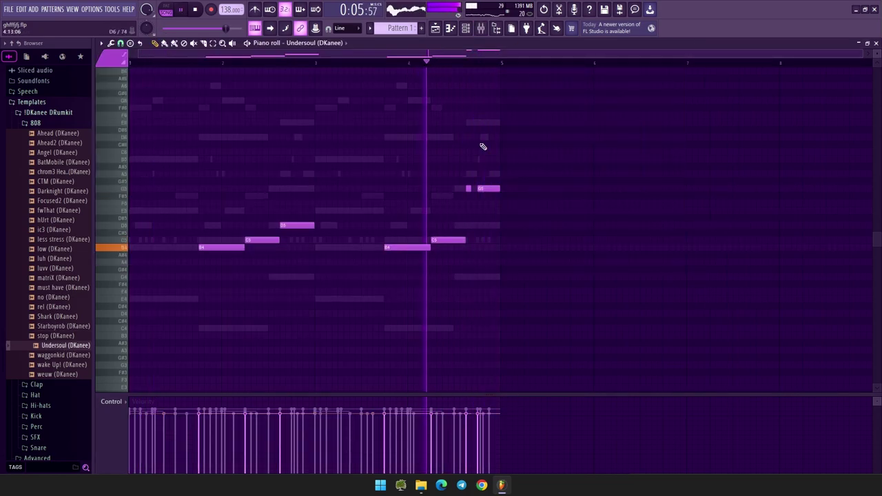
right_click(469, 188)
right_click(485, 190)
Audition more 808 samples, replace Undersoul on channel 16 with less stress and play the pattern
left_click(466, 28)
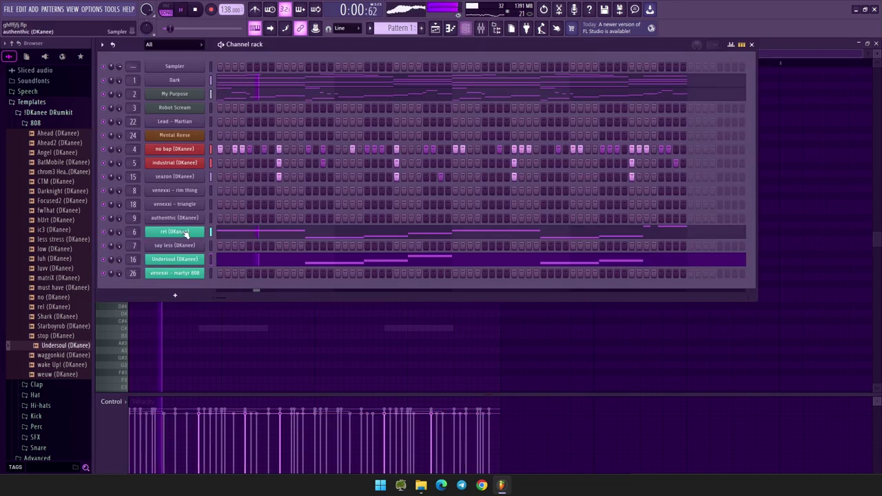
left_click(52, 326)
left_click(52, 307)
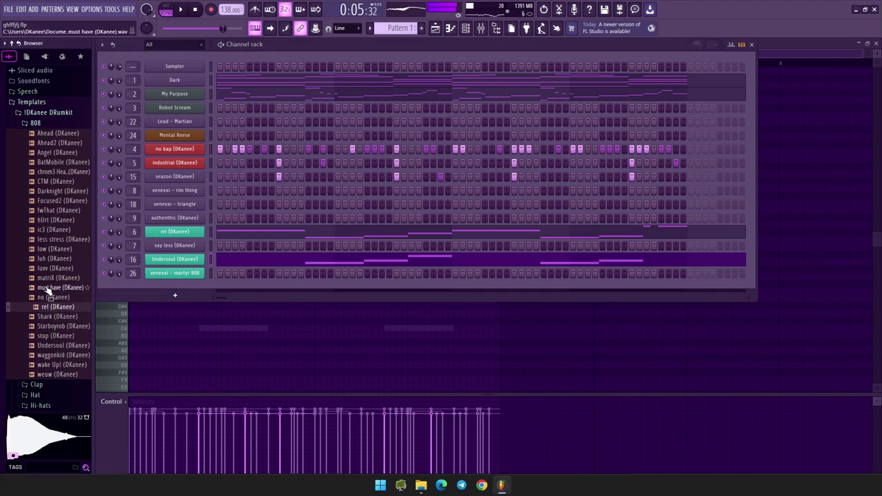
left_click(46, 241)
left_click_drag(183, 264, 183, 262)
key("space")
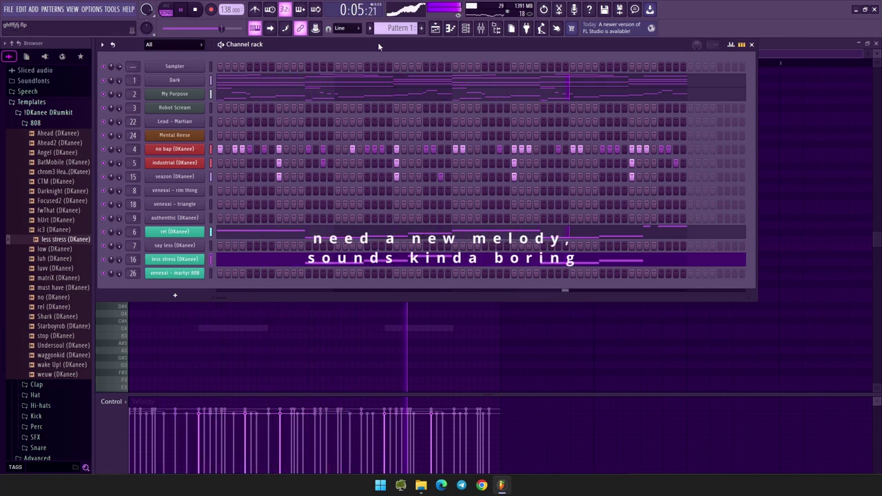
Adjust the fader of the second 808 mixer track, which carries the channel 16 sample
left_click(481, 28)
left_click(535, 314)
left_click_drag(534, 360, 535, 355)
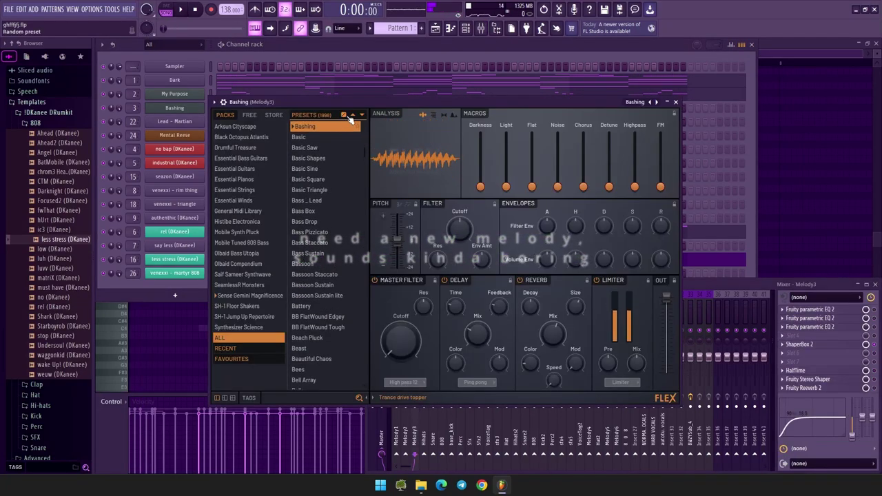
Randomize the FLEX preset on channel 3 until Loudness loads, and set the Melody3 mixer volume to 28%
left_click(348, 118)
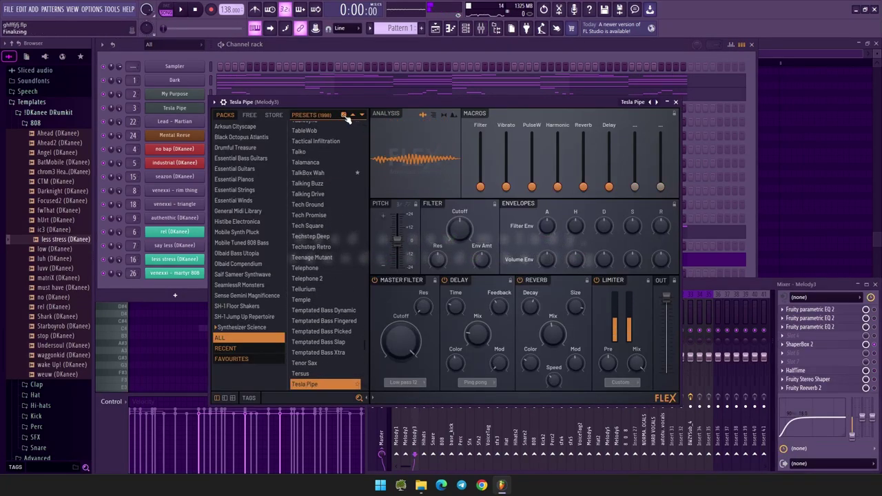
left_click(347, 117)
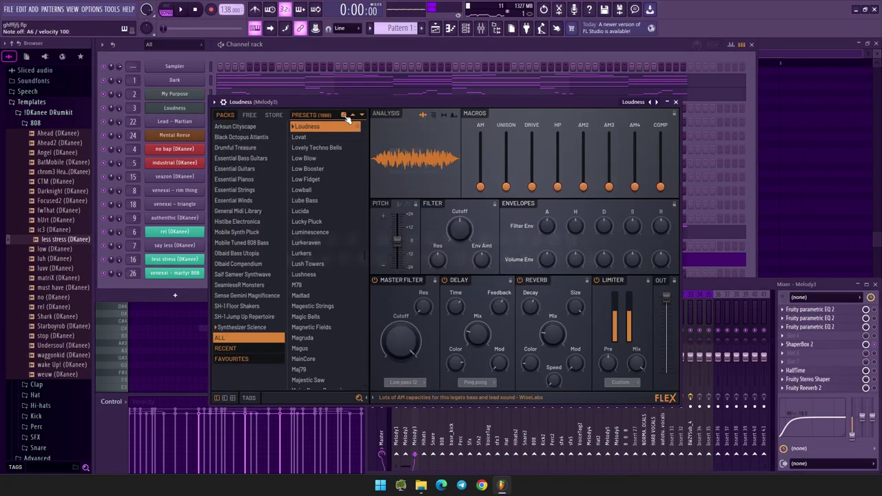
left_click(676, 101)
left_click(424, 358)
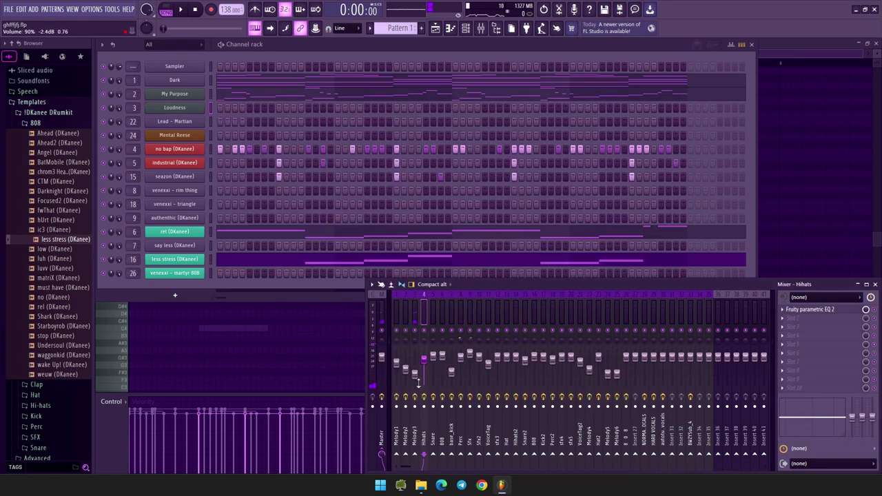
left_click(416, 379)
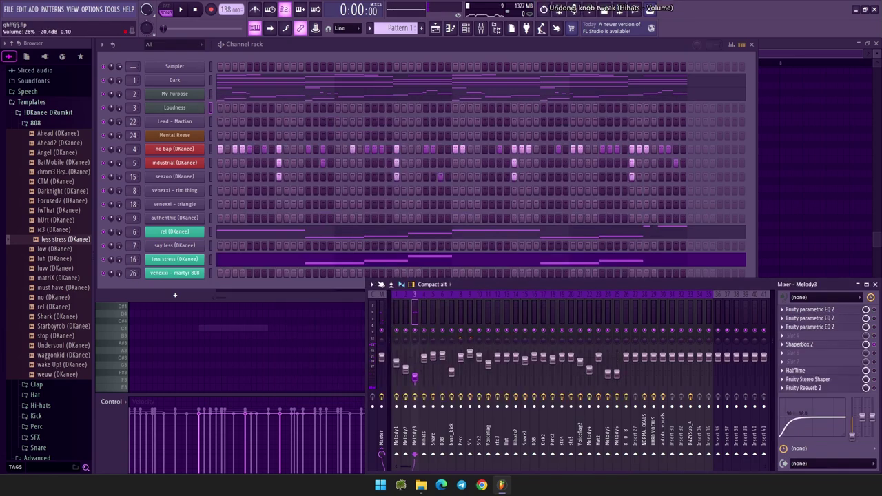
Open the Loudness channel's piano roll and place an F#6 note at the start of bar 1
right_click(190, 109)
left_click(220, 107)
scroll(162, 214, "up", 4)
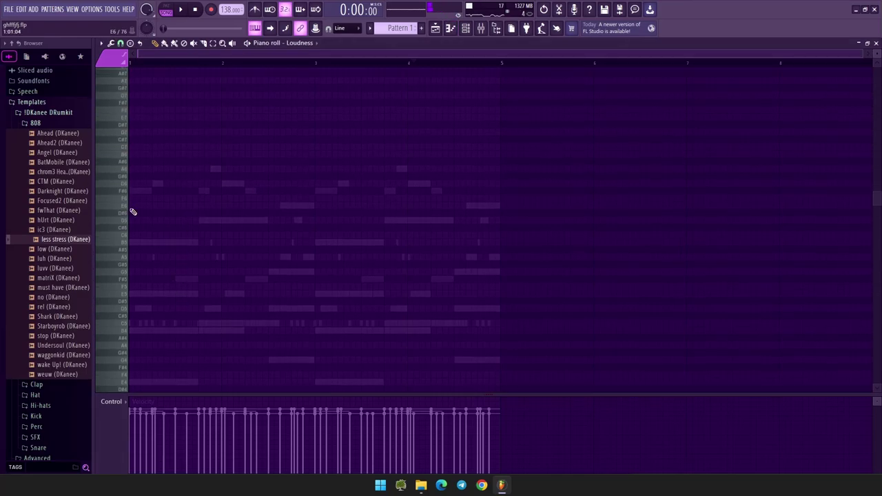
left_click(141, 202)
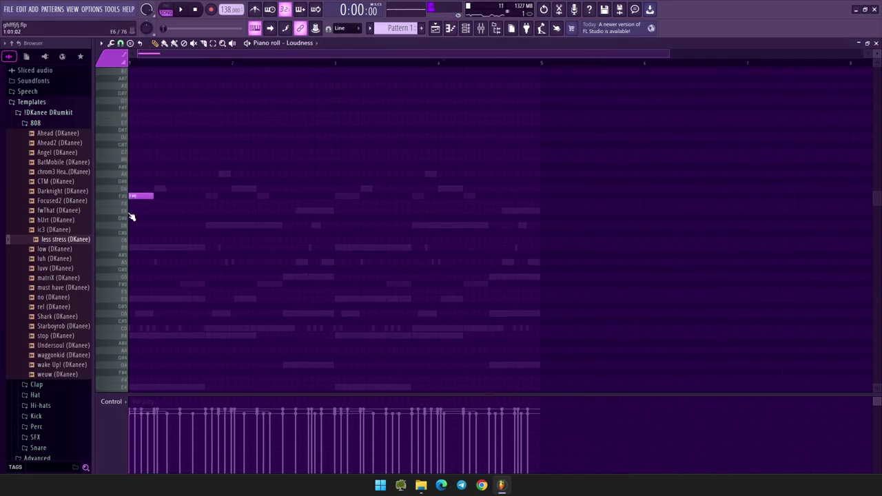
scroll(130, 217, "up", 3)
left_click_drag(145, 64, 123, 64)
scroll(91, 135, "up", 5)
scroll(132, 158, "up", 3)
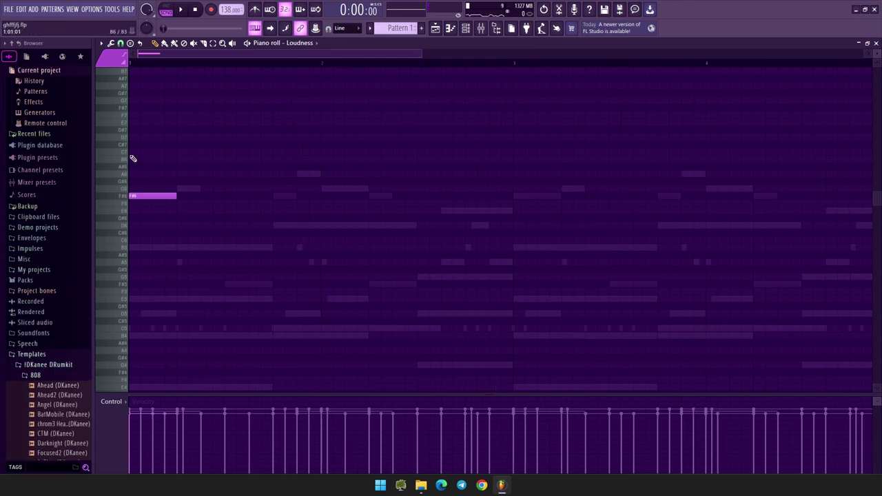
Record a live melody on the Loudness channel from bar 1, using F#6, G6 and A6 notes with one F#7
right_click(211, 9)
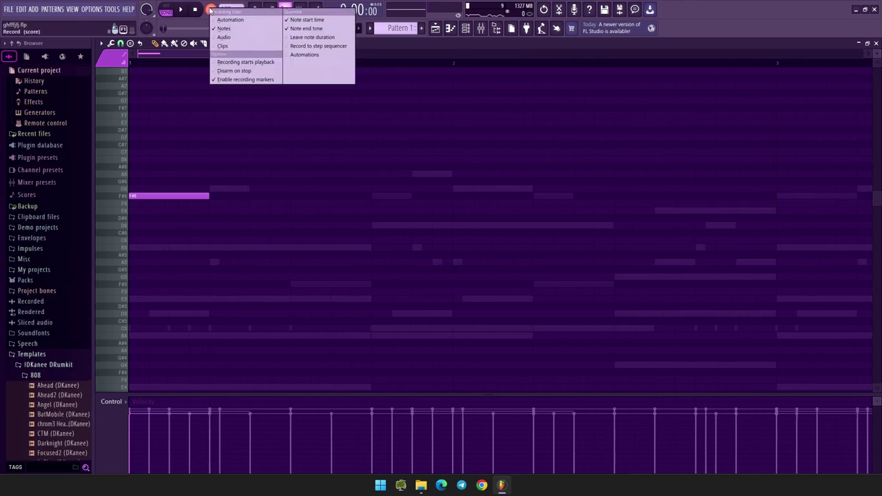
left_click(175, 187)
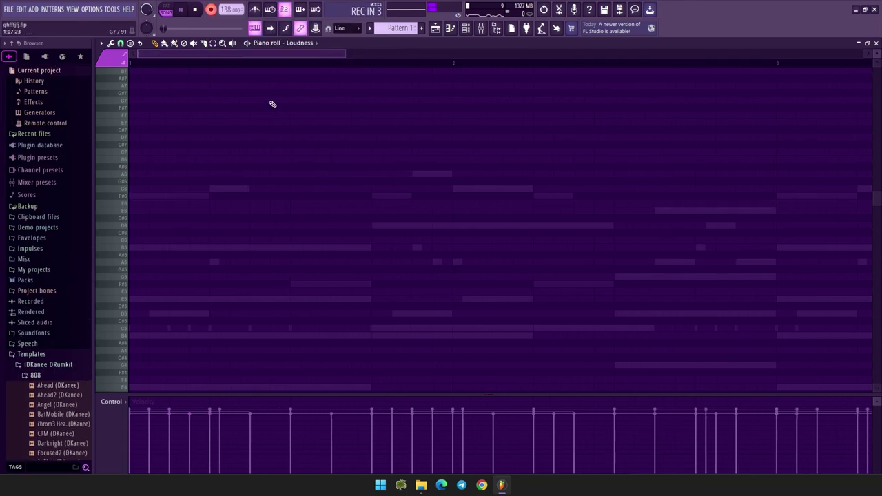
key("5")
key("t")
key("y")
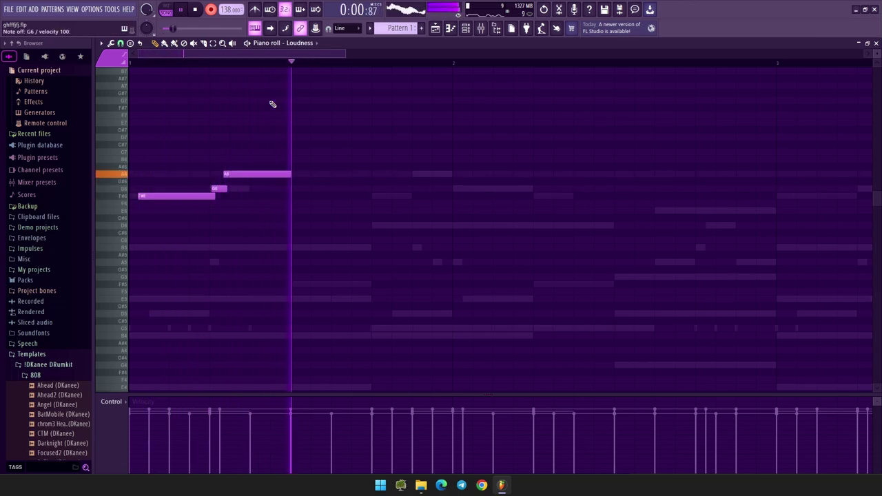
key("5")
key("t")
key("y")
key("5")
key("t")
key("equal")
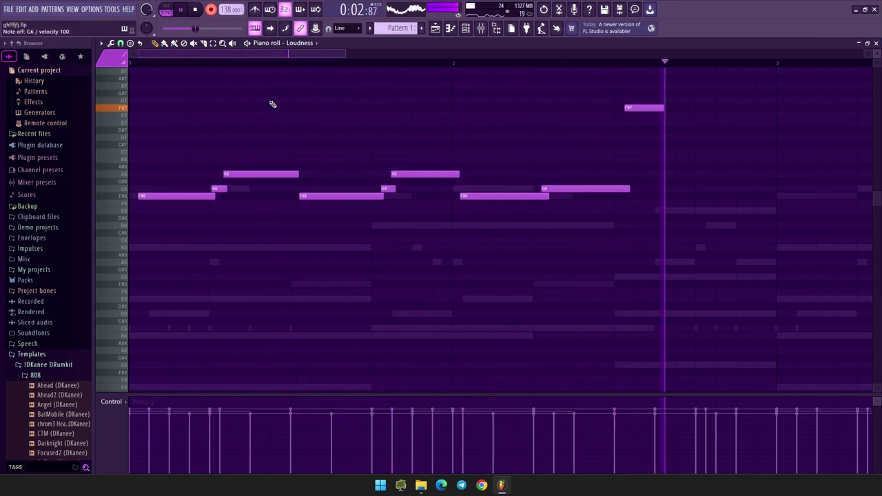
key("5")
key("space")
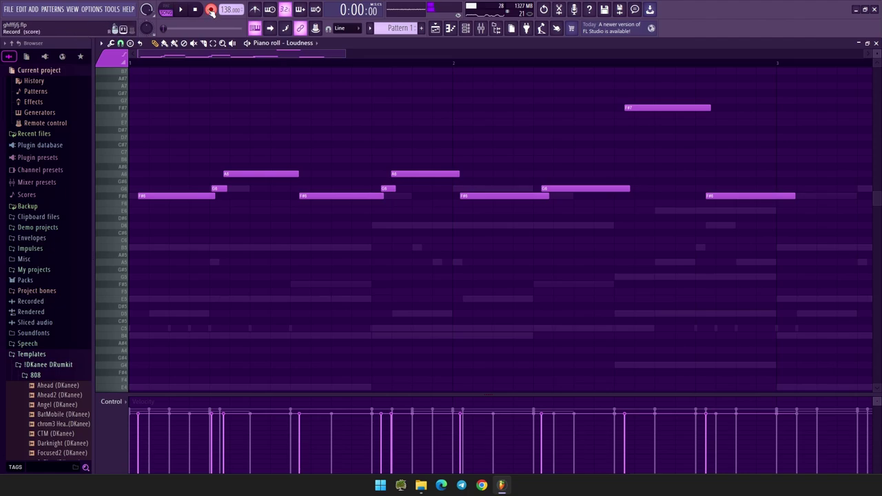
Play back the recorded Loudness melody from the start of the pattern
scroll(182, 195, "up", 3)
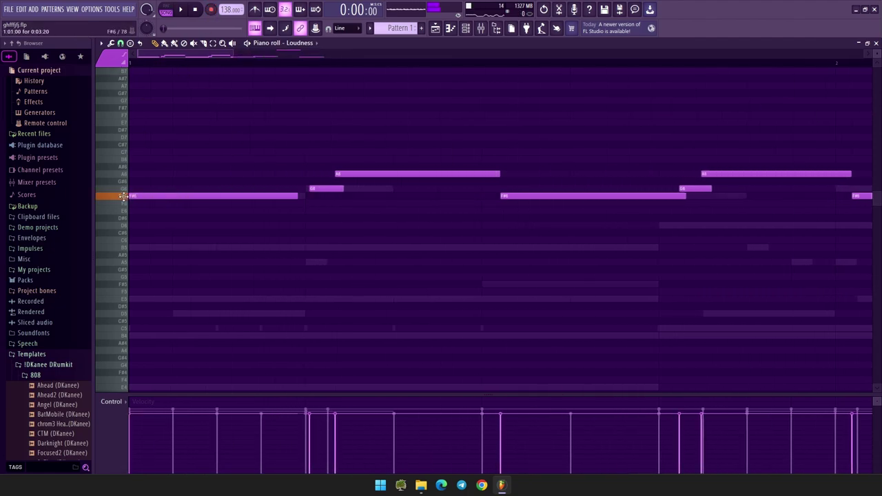
key("space")
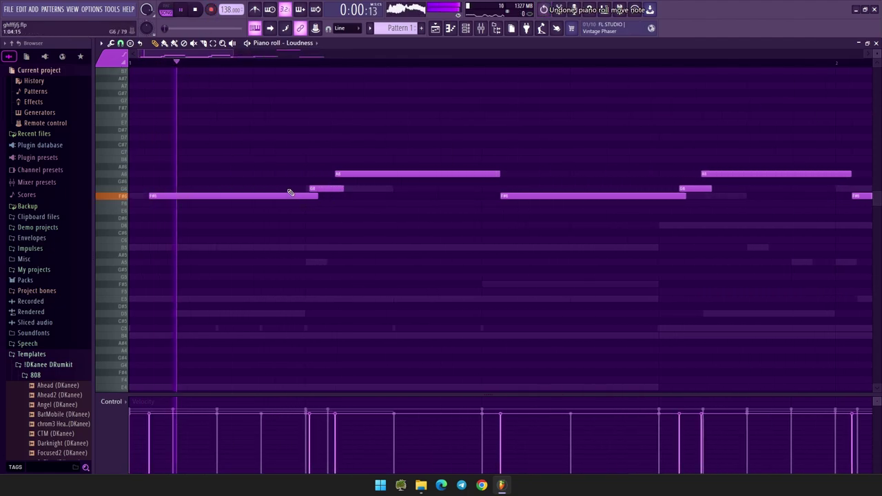
scroll(248, 169, "down", 3)
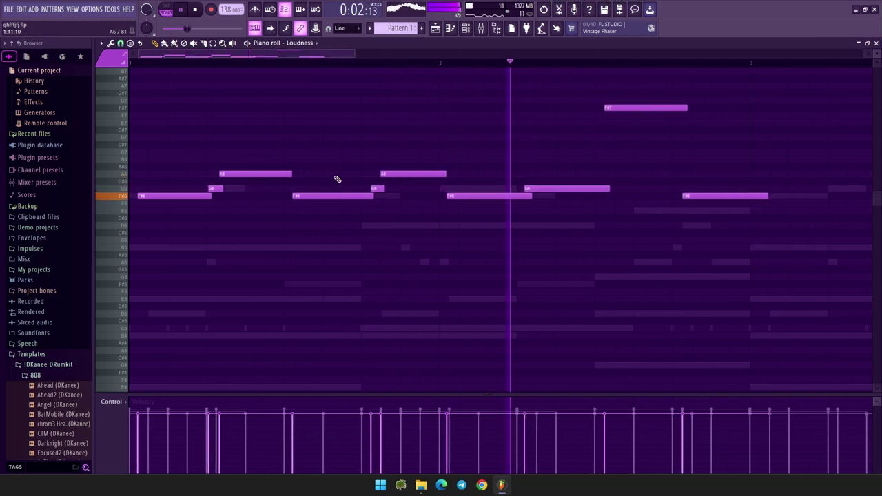
key("space")
key("space")
Duplicate the recorded Loudness notes and shift the copy so it begins at the start of bar 3
scroll(347, 210, "down", 3)
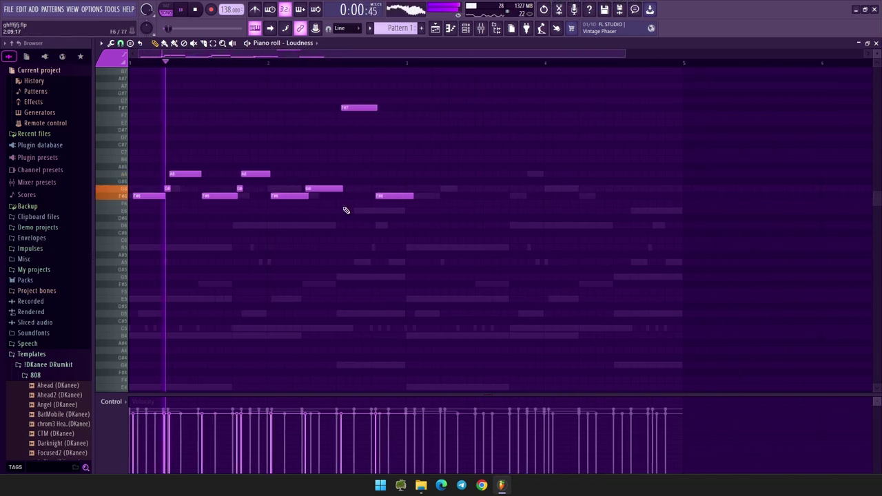
key("ctrl+b")
scroll(422, 206, "up", 3)
scroll(449, 197, "up", 3)
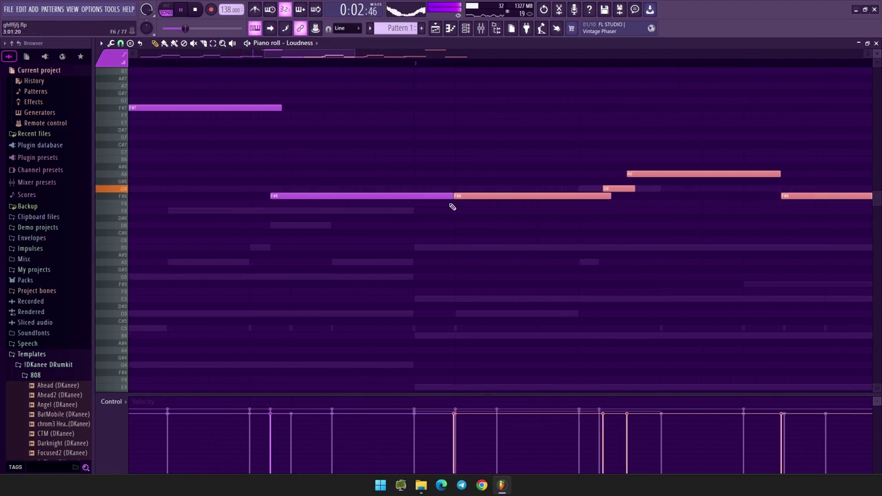
left_click_drag(453, 202, 418, 197)
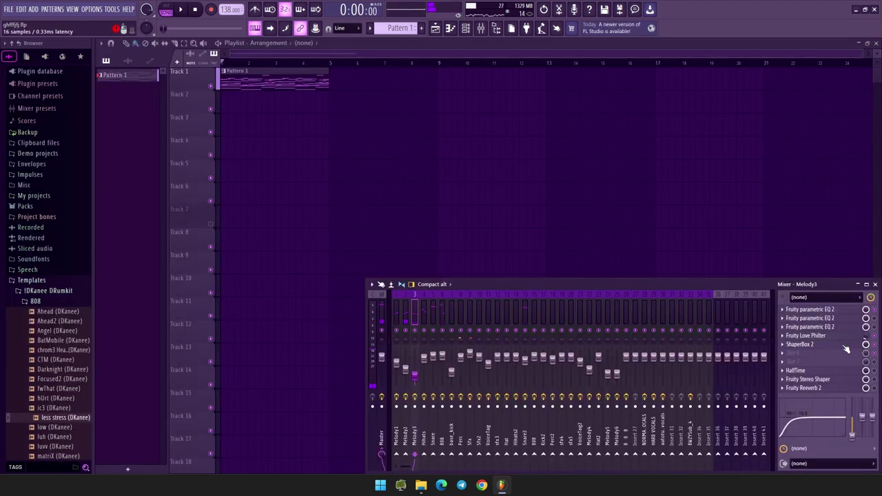
Load the top-rated RevFilter Fill 1 preset in the Melody3 track's ShaperBox 2 and listen to it with the beat
left_click(845, 345)
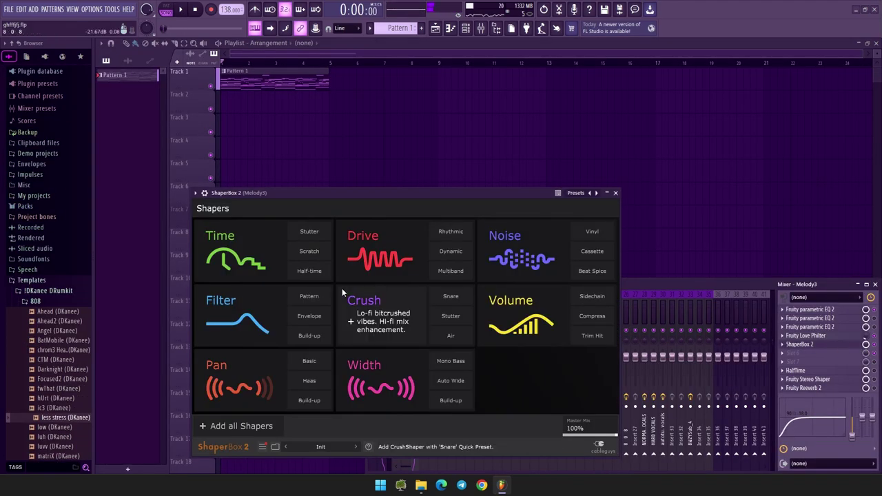
left_click_drag(404, 199, 411, 117)
left_click(344, 359)
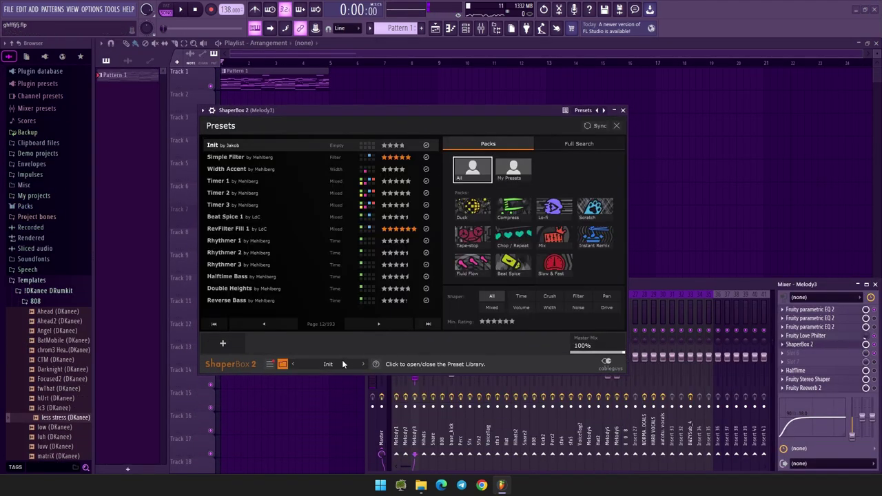
left_click(511, 322)
left_click(303, 158)
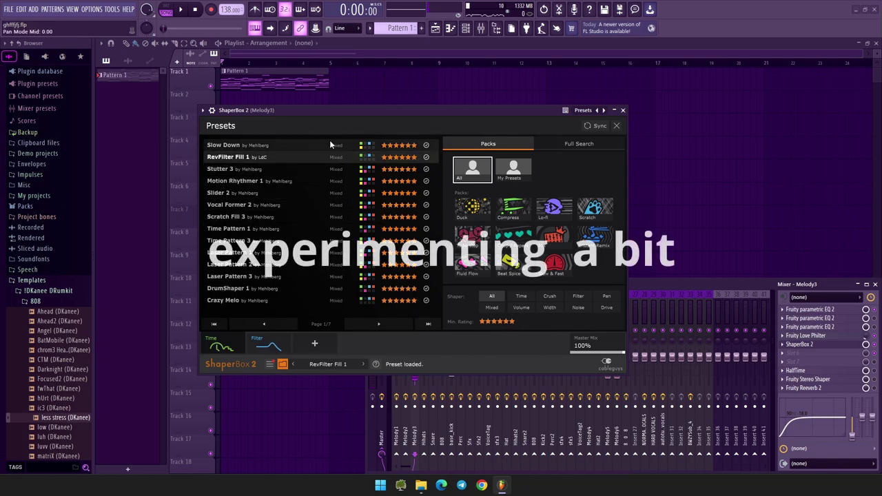
key("space")
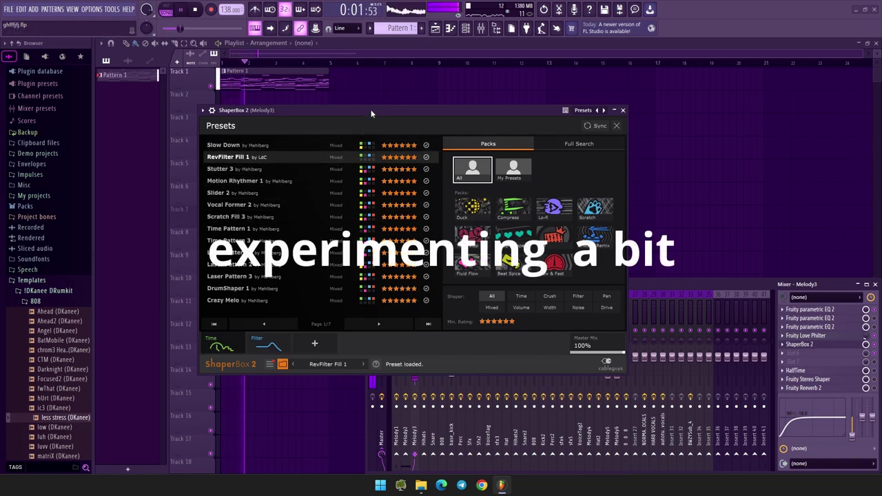
left_click(623, 110)
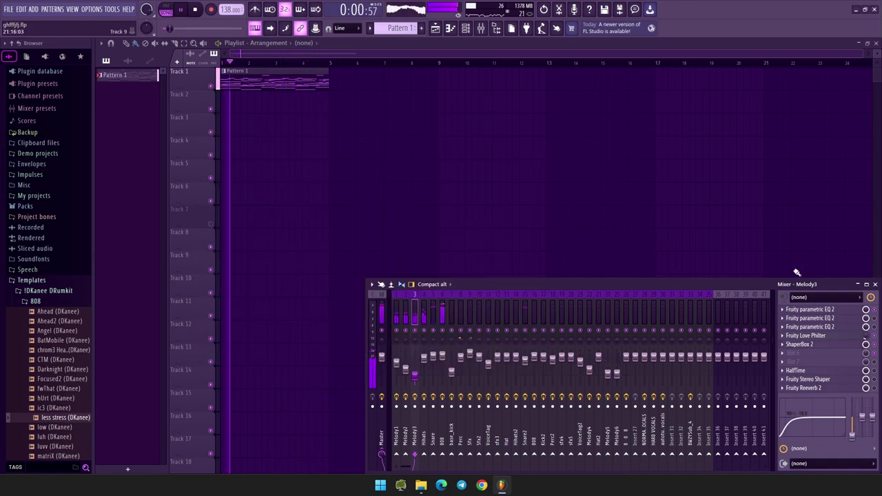
Create an automation clip for Melody3's ShaperBox 2 mix level and make it drop sharply to the minimum from the middle of bar 4
right_click(865, 318)
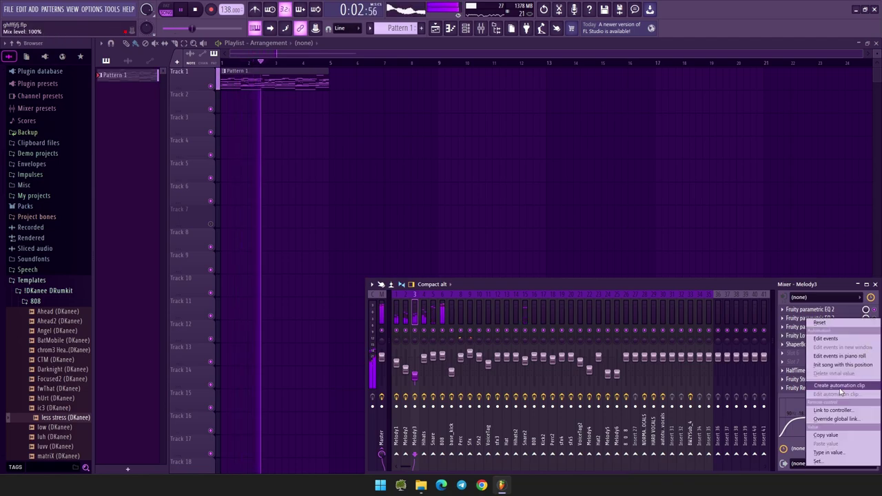
left_click(840, 386)
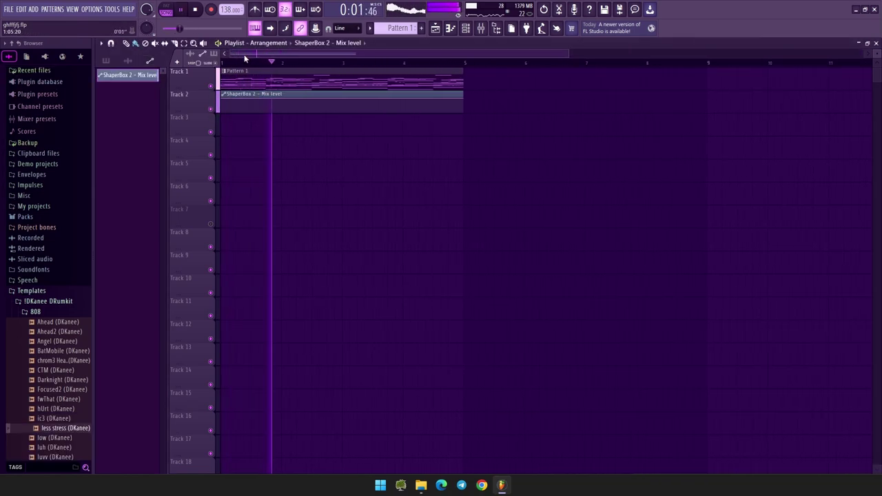
scroll(299, 92, "up", 3, "ctrl")
scroll(279, 114, "down", 3, "ctrl")
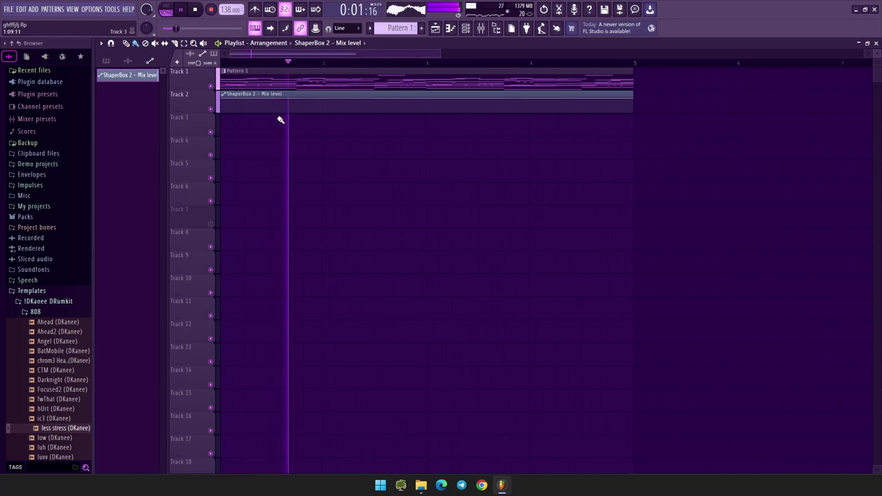
scroll(289, 118, "up", 3, "ctrl")
key("space")
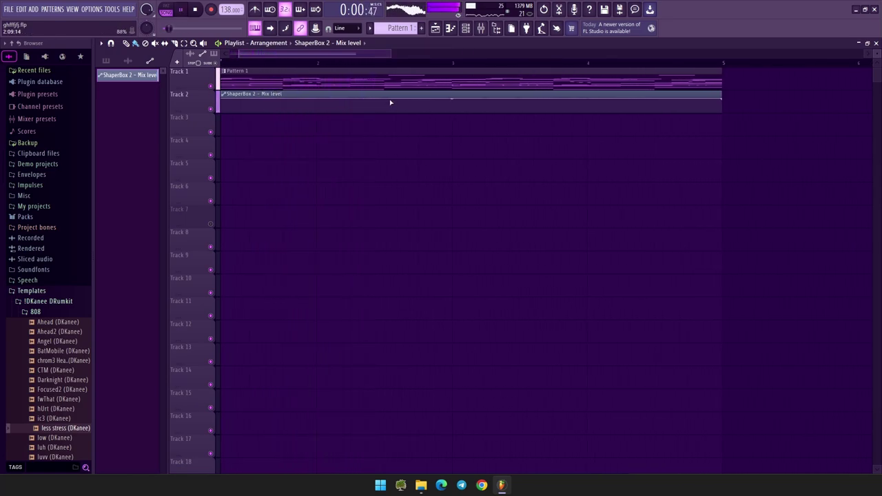
right_click(655, 99)
right_click(662, 103)
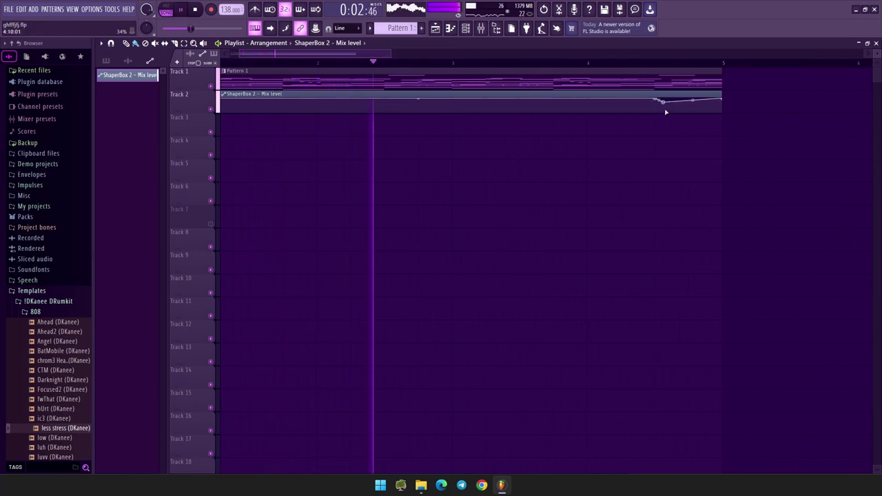
left_click_drag(663, 103, 661, 147)
left_click_drag(721, 98, 721, 112)
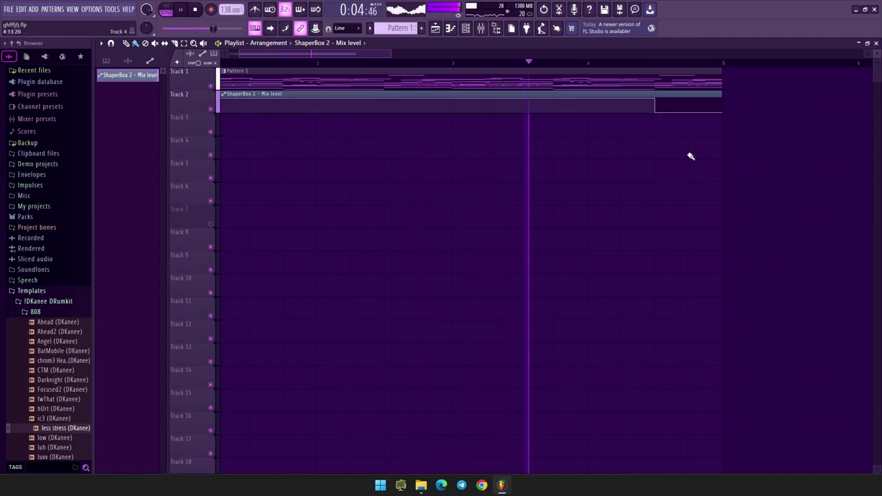
scroll(458, 139, "down", 5, "ctrl")
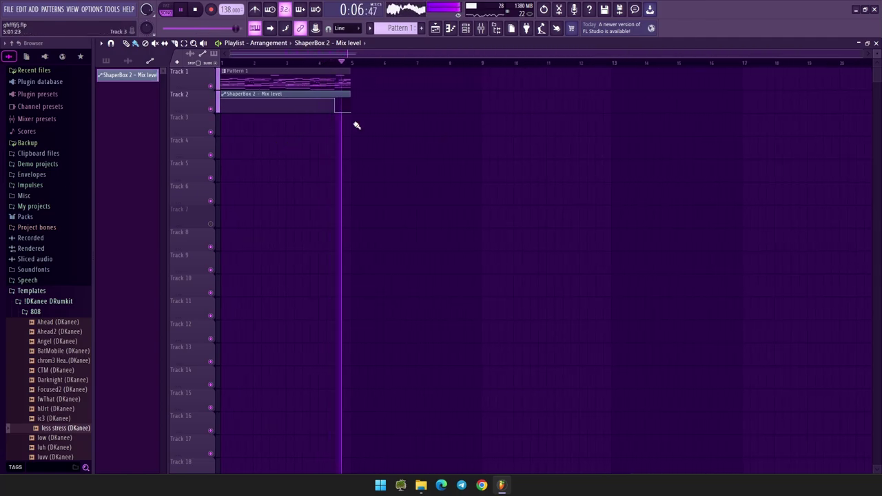
Show all channels in the channel rack and open the mixer
key("F6")
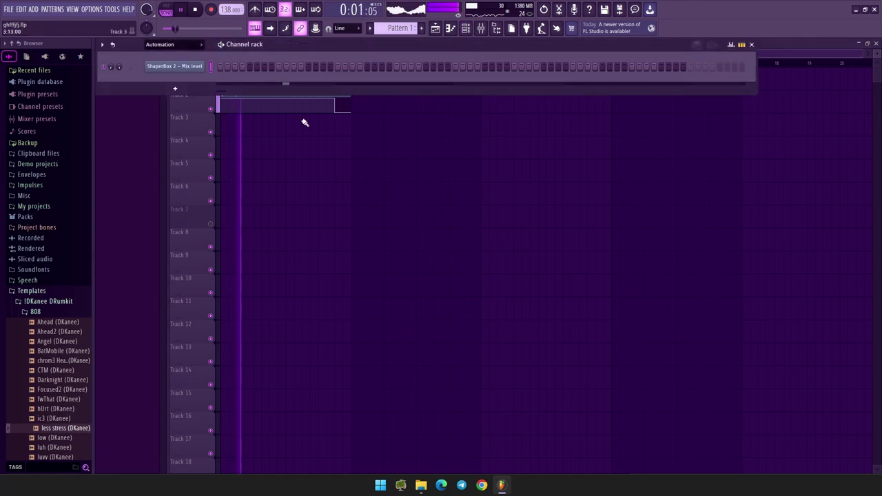
left_click(177, 45)
left_click(181, 55)
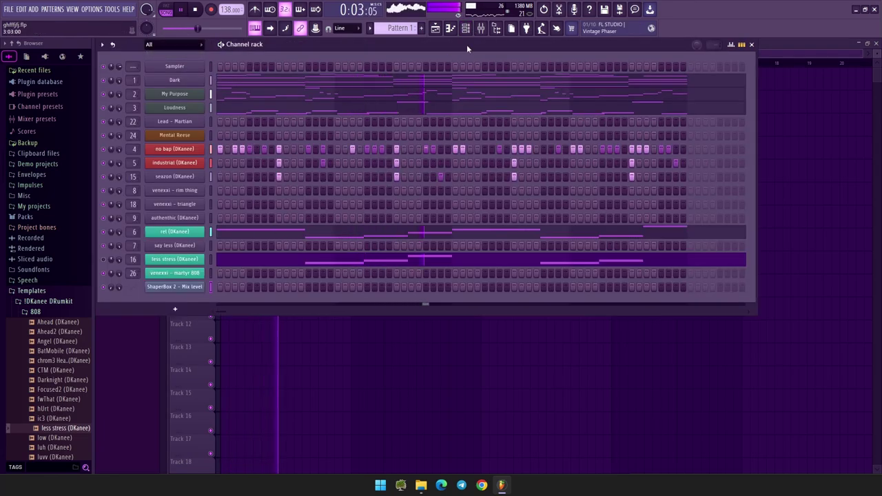
left_click(480, 30)
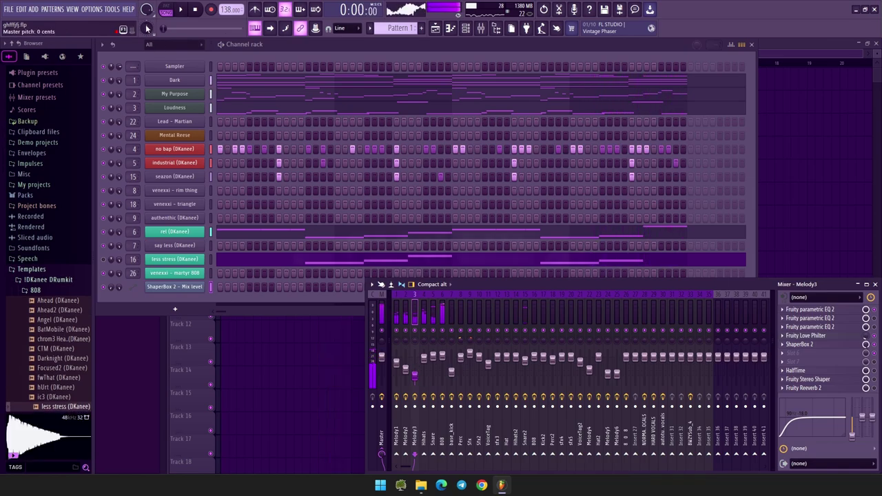
Raise the master pitch to +400 cents and play the pattern
left_click_drag(147, 28, 147, 21)
key("space")
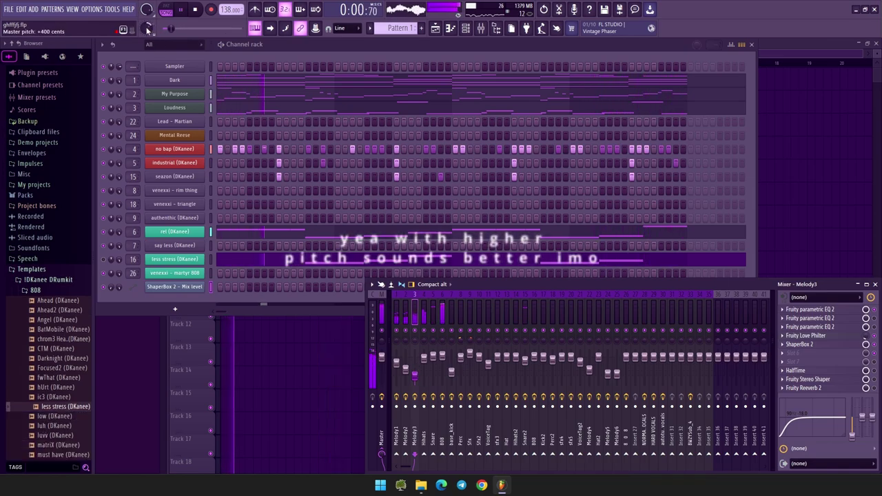
left_click(382, 51)
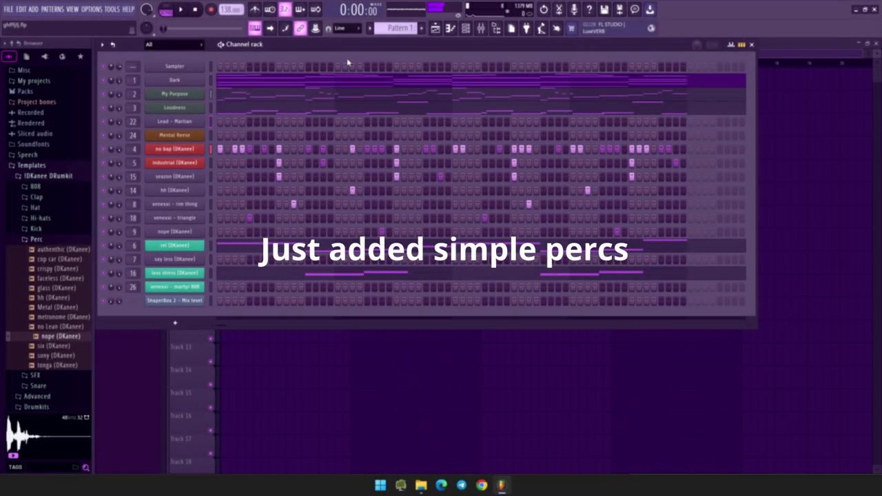
key("space")
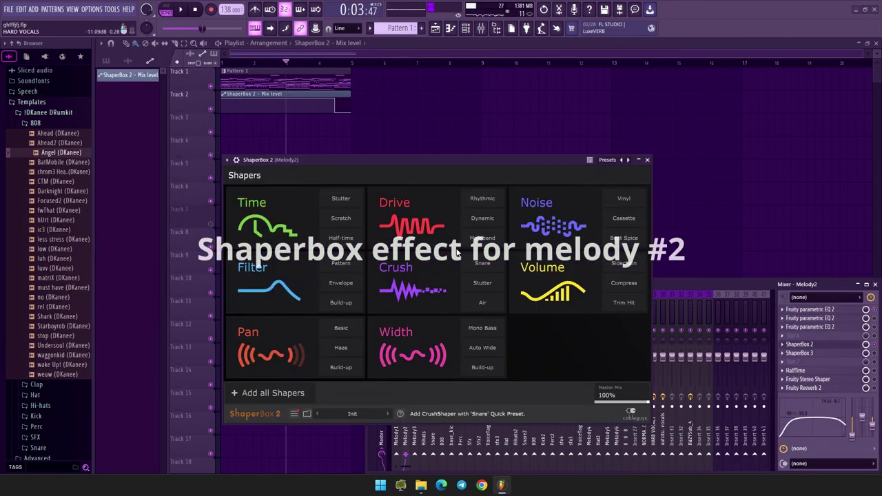
Audition the top-rated presets Time Pattern 3 and DrumShaper 1 in Melody2's ShaperBox 2, and load Crazy Melo
left_click(297, 262)
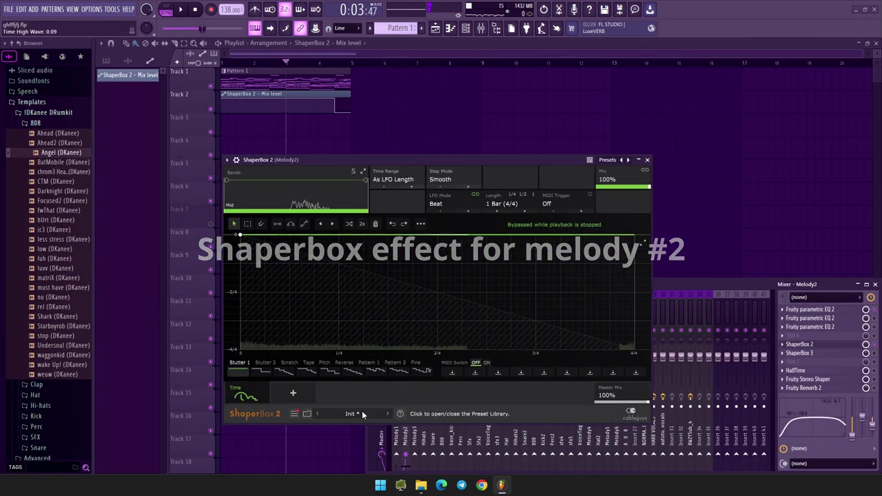
left_click(306, 414)
left_click(536, 370)
left_click(284, 292)
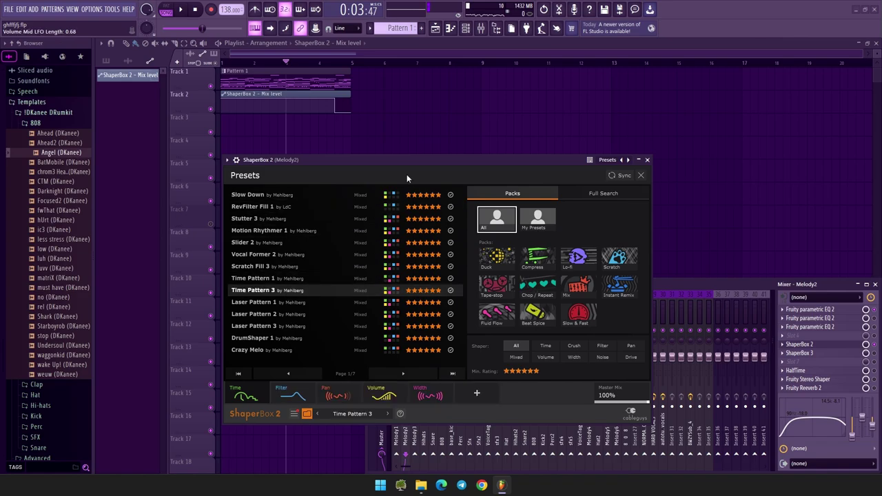
left_click(303, 337)
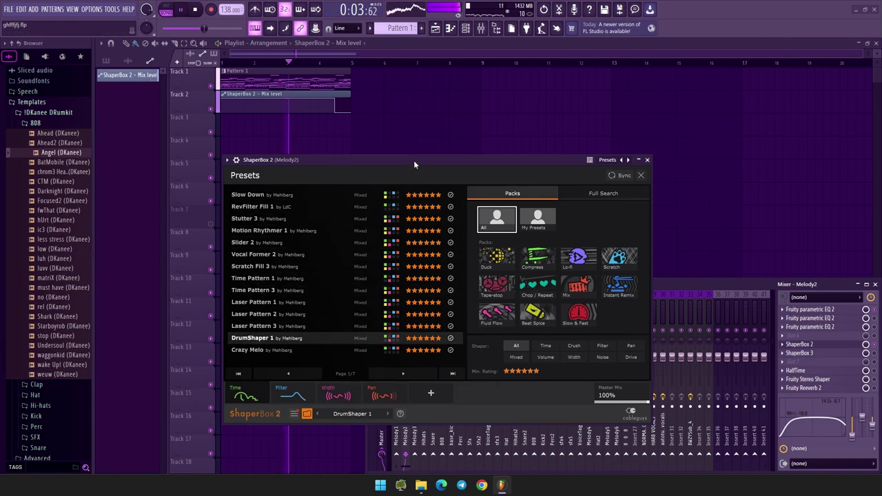
left_click(407, 349)
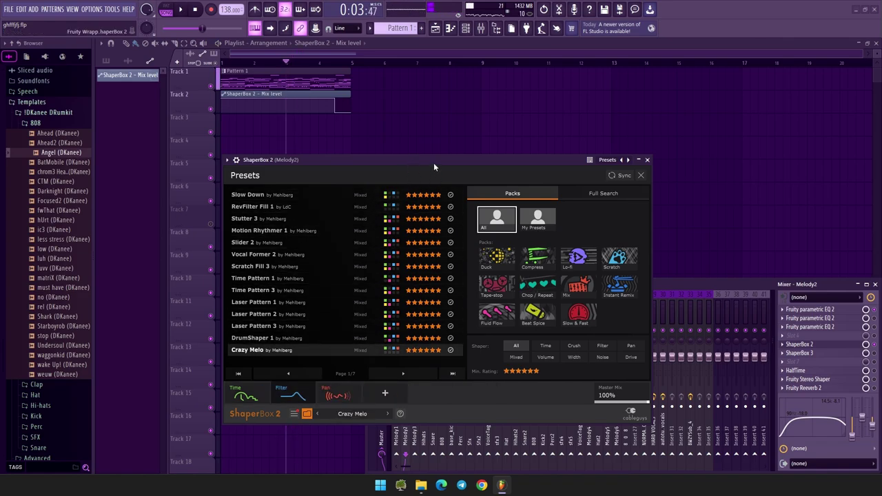
key("space")
key("space")
left_click(648, 160)
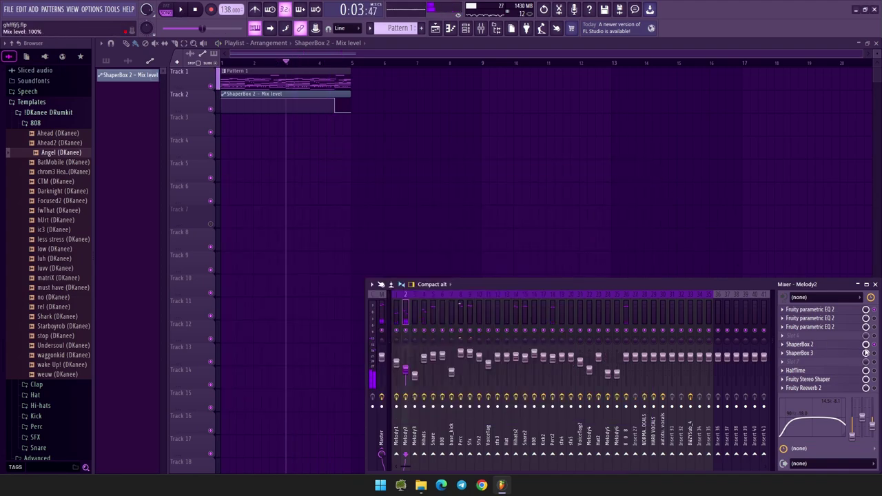
Create an automation clip for the mix level of Melody2's ShaperBox 2
right_click(865, 345)
left_click(837, 385)
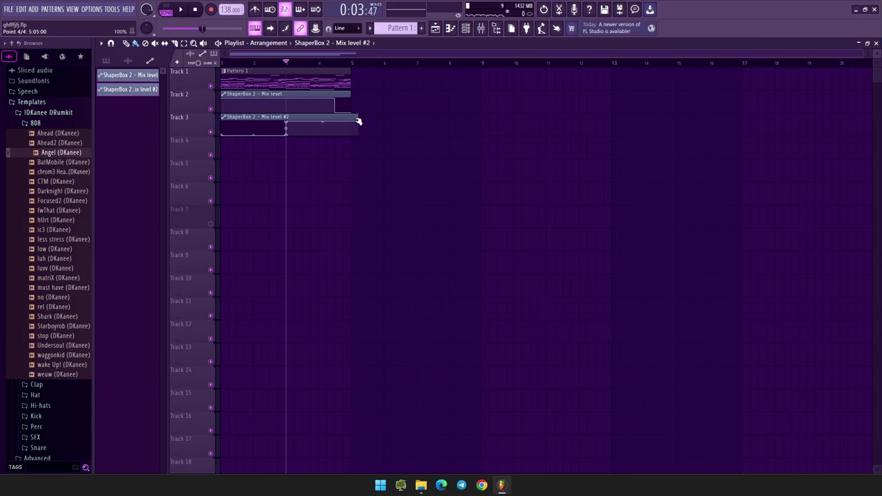
Add points to the Mix level #2 automation so it drops back to zero half a bar after bar 3, and play it
key("space")
scroll(256, 154, "up", 4)
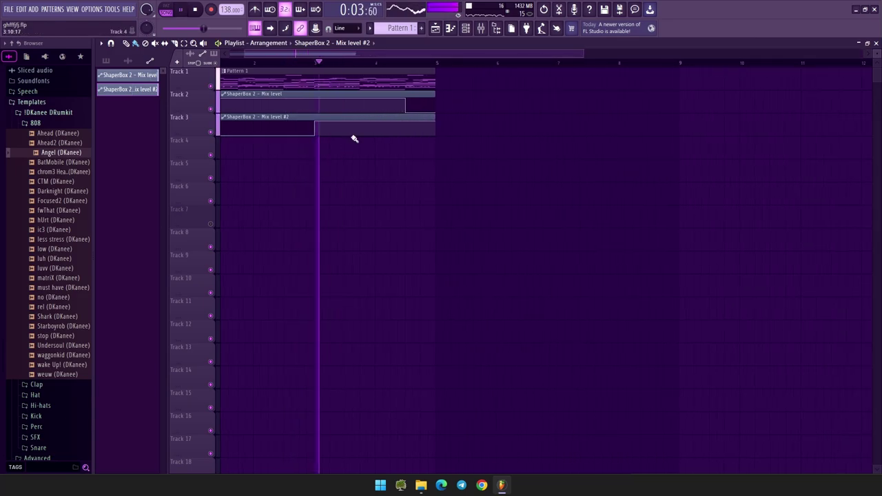
key("space")
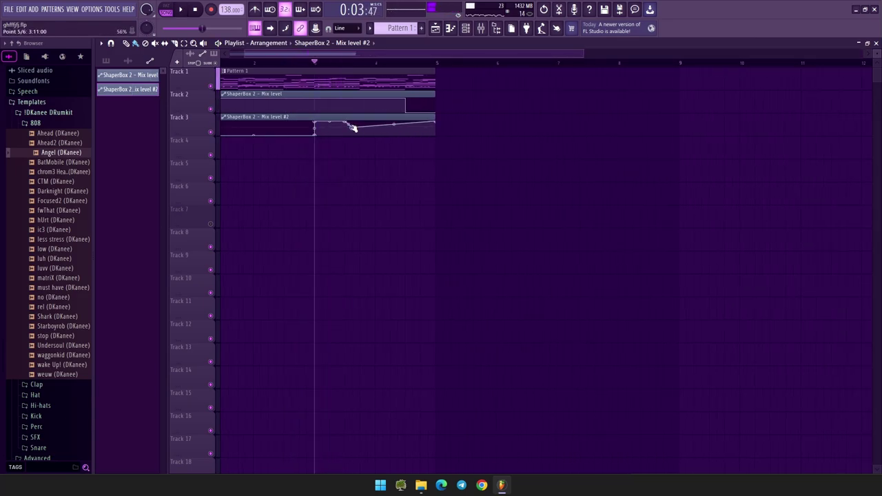
key("space")
left_click_drag(428, 122, 438, 135)
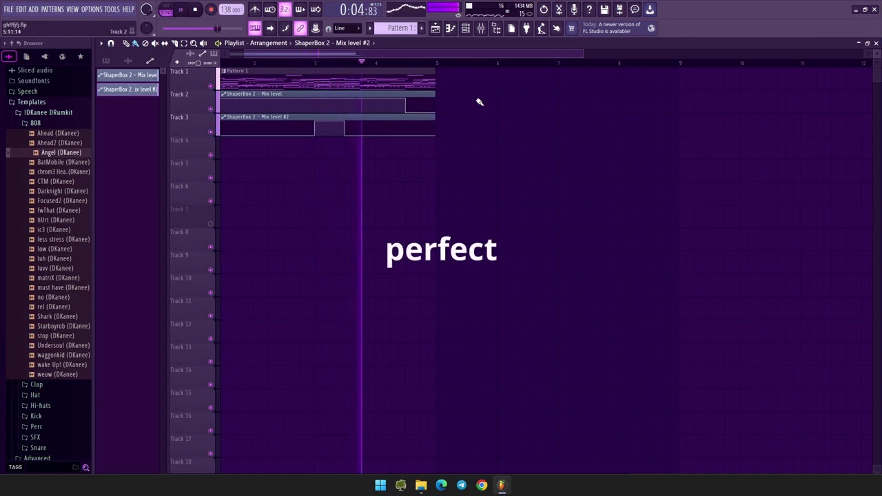
key("space")
key("space")
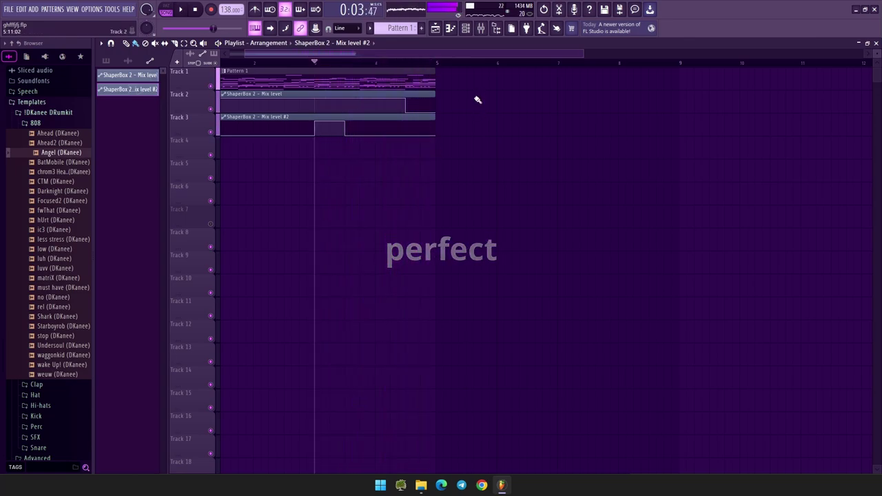
Open the mixer, show all channels in the channel rack, and add the Ahead2 (DKanee) 808 below less stress
left_click(481, 29)
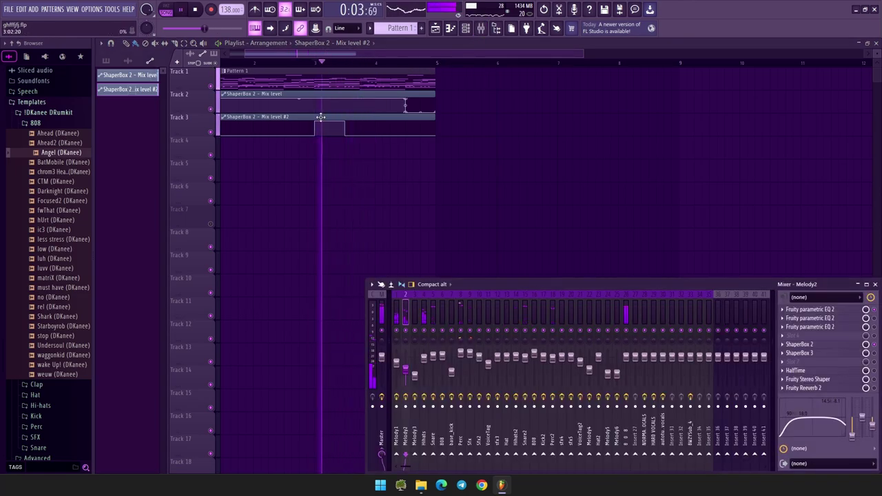
key("space")
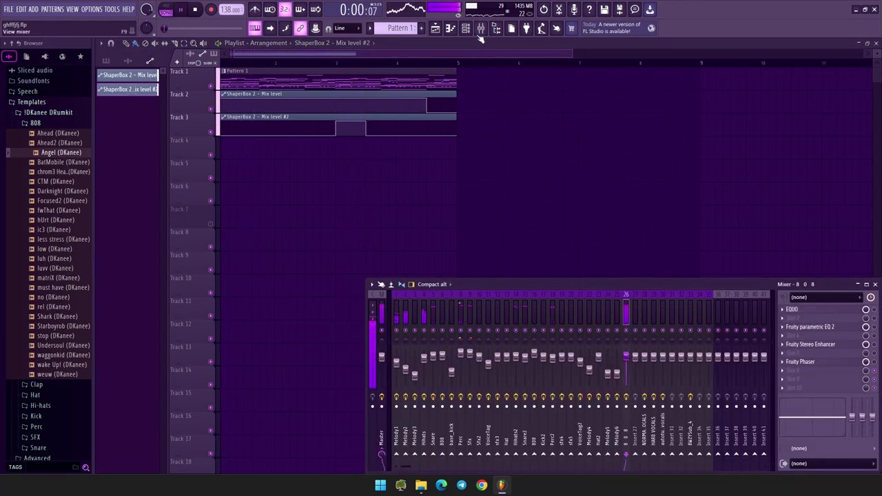
key("F6")
left_click(57, 143)
left_click(175, 45)
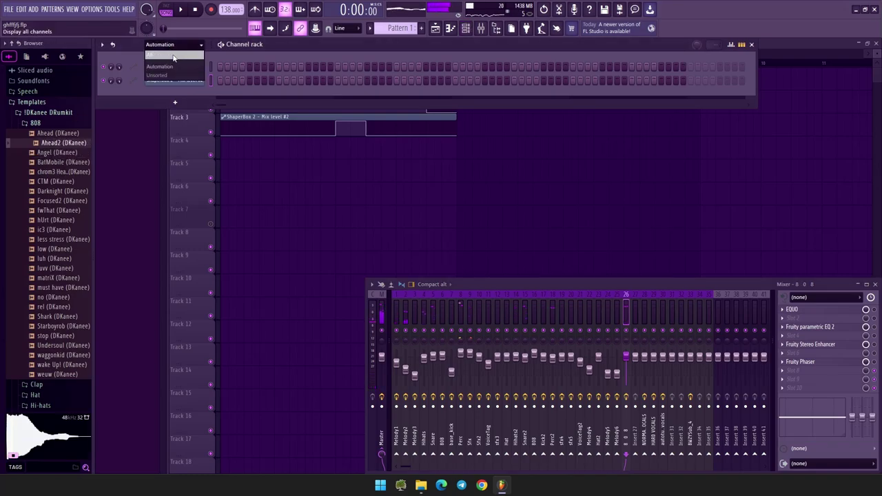
left_click(174, 56)
left_click(56, 134)
left_click_drag(49, 146, 183, 292)
key("space")
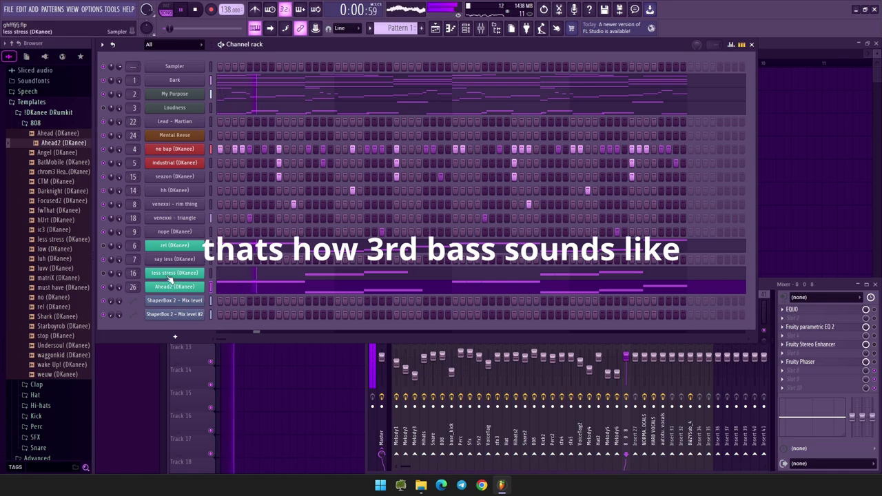
Fine-tune the volume of the Ahead2 bass's mixer track and flatten bands 1 to 3 of its Fruity parametric EQ 2
left_click(626, 378)
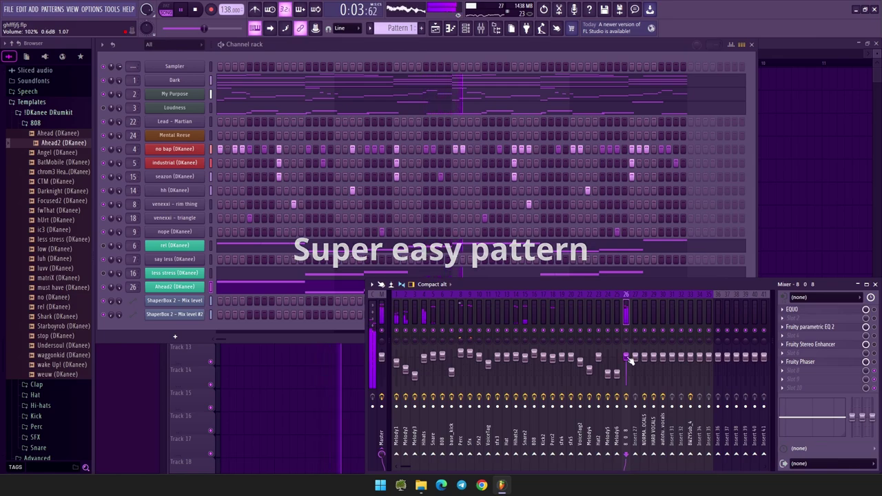
left_click_drag(626, 357, 625, 355)
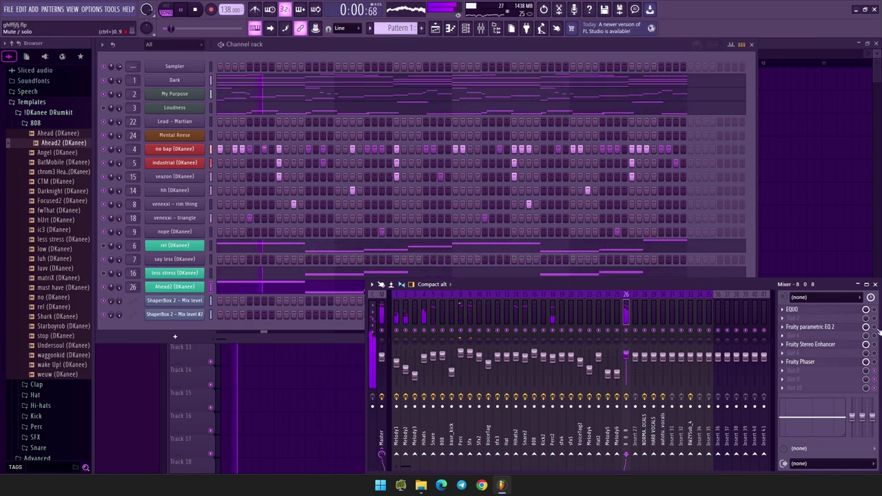
left_click(826, 327)
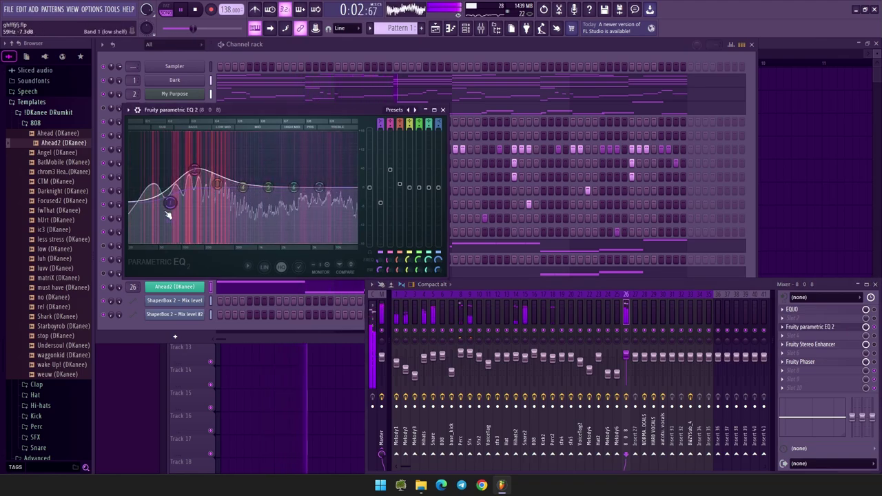
left_click_drag(196, 171, 198, 175)
left_click_drag(170, 202, 197, 182)
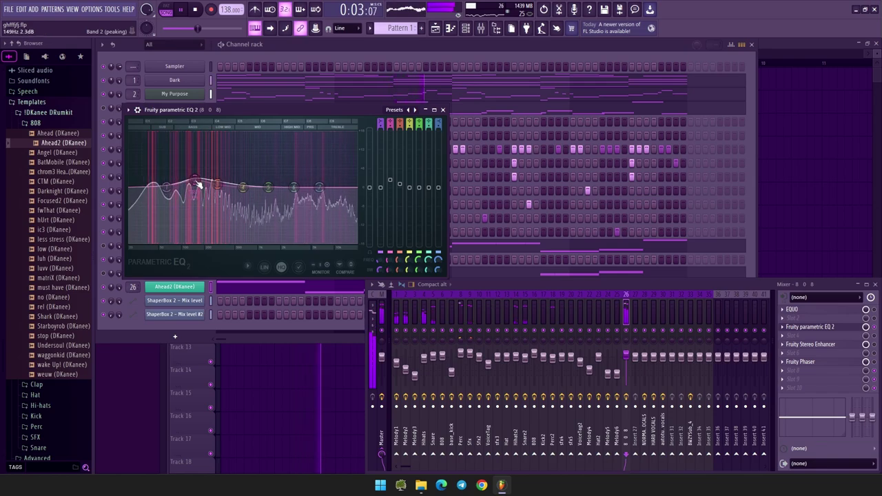
right_click(197, 183)
left_click(206, 192)
right_click(217, 186)
left_click(226, 195)
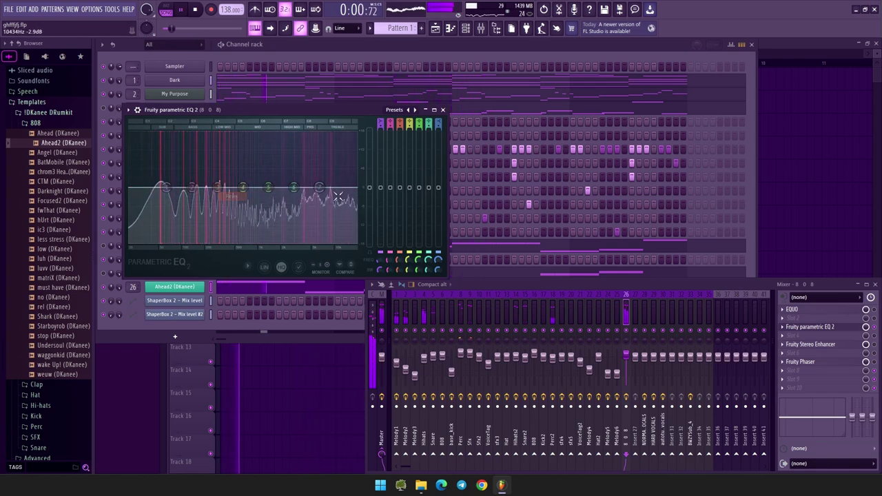
Cut the bass EQ's high shelf to about -2.2 dB near 8.7 kHz, and boost band 3 slightly
left_click_drag(319, 188, 329, 193)
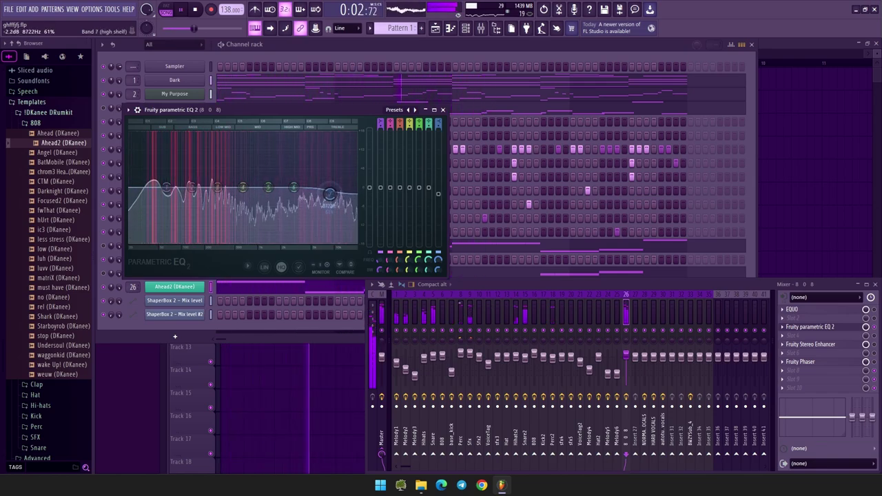
mouse_move(218, 187)
left_mouse_down()
mouse_move(225, 173)
mouse_move(206, 166)
mouse_move(222, 188)
left_mouse_up()
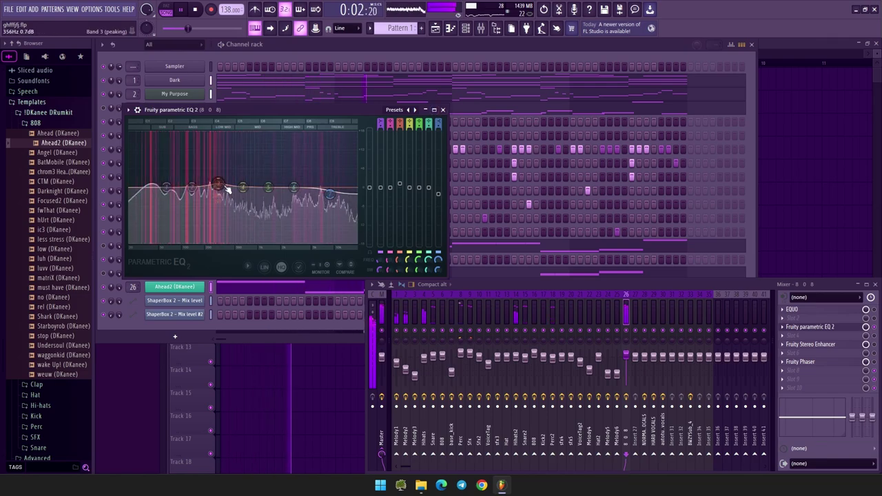
left_click(442, 110)
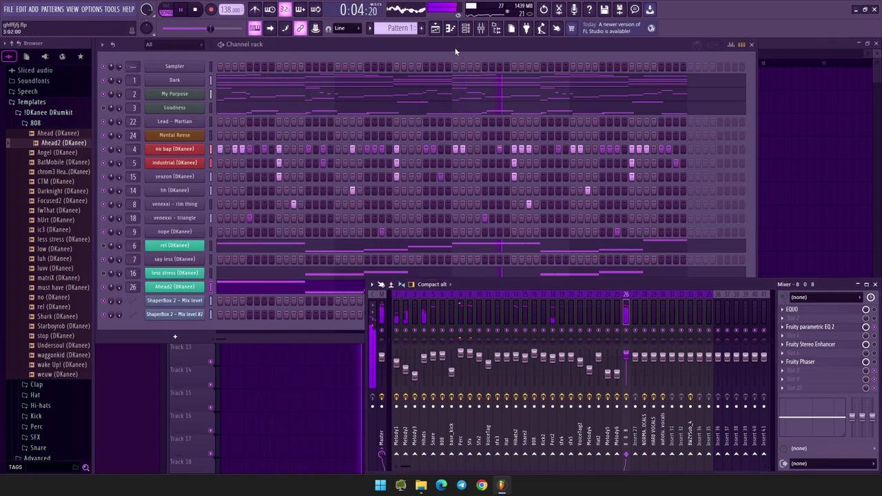
Bring up the playlist with the mixer and play back the arrangement
left_click(455, 50)
left_click(435, 28)
left_click(480, 28)
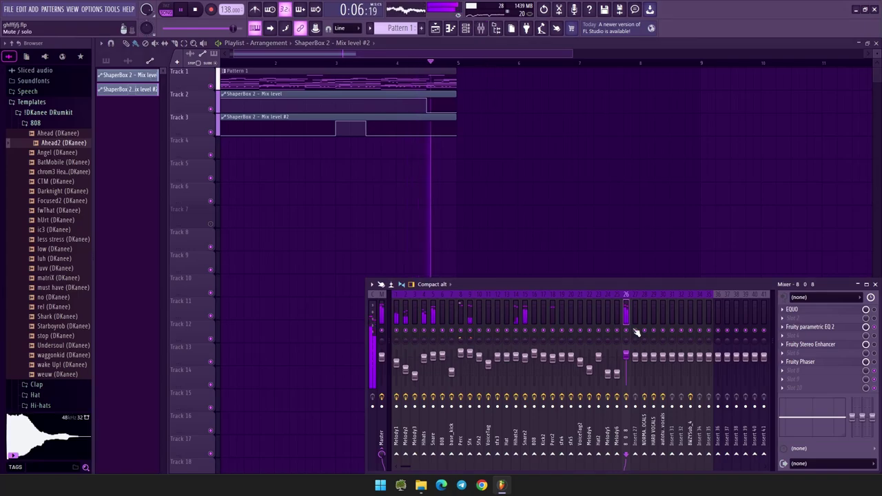
key("space")
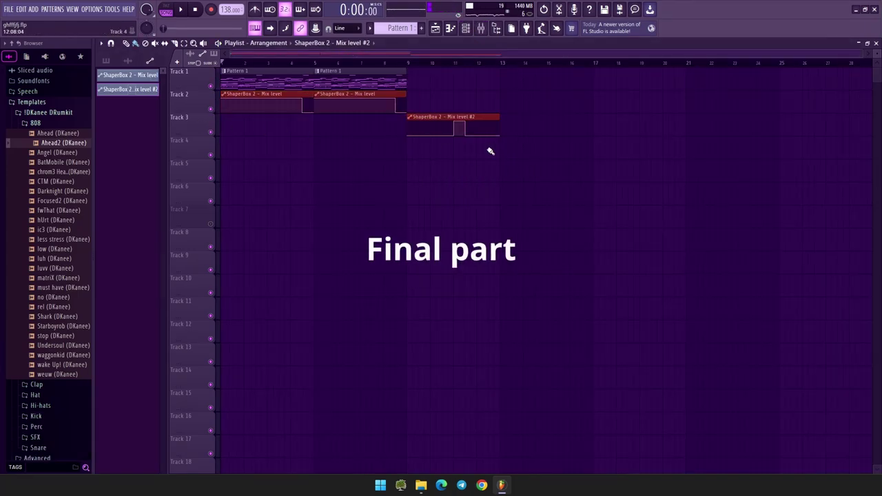
Move the selected ShaperBox 2 automation clips down from tracks 2 and 3 to tracks 18 and 19
key("shift+Down")
key("shift+Down")
key("shift+Down")
key("shift+Down")
key("shift+Down")
key("shift+Down")
key("shift+Down")
key("shift+Down")
key("shift+Down")
key("shift+Down")
key("shift+Down")
key("shift+Down")
key("shift+Down")
key("shift+Down")
key("shift+Down")
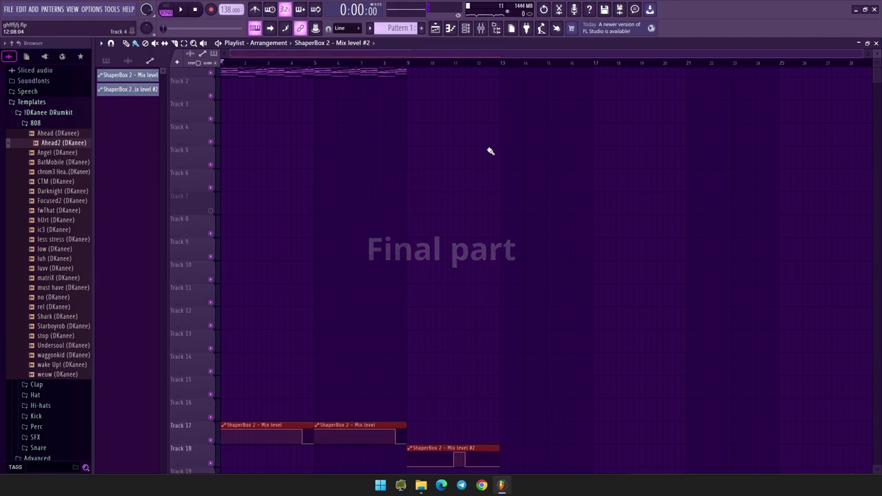
key("shift+Down")
key("space")
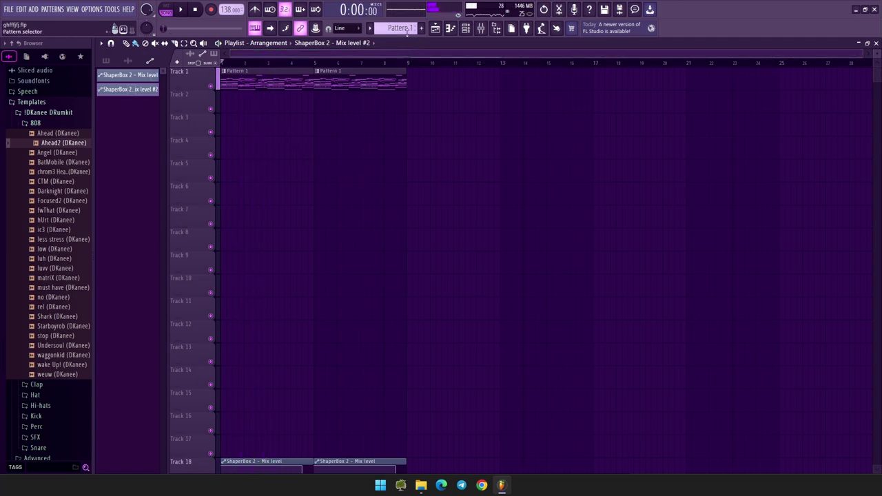
Split Pattern 1 by channel and place all the resulting patterns, Dark through Ahead2, on tracks 1 to 13 at bar 1
left_click(406, 30)
left_click(465, 170)
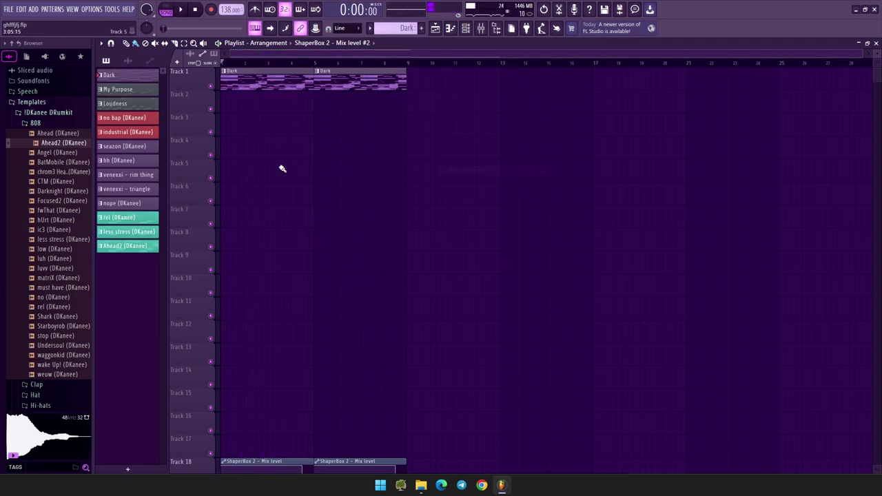
left_click(140, 248, "shift")
left_click_drag(140, 248, 223, 86)
key("space")
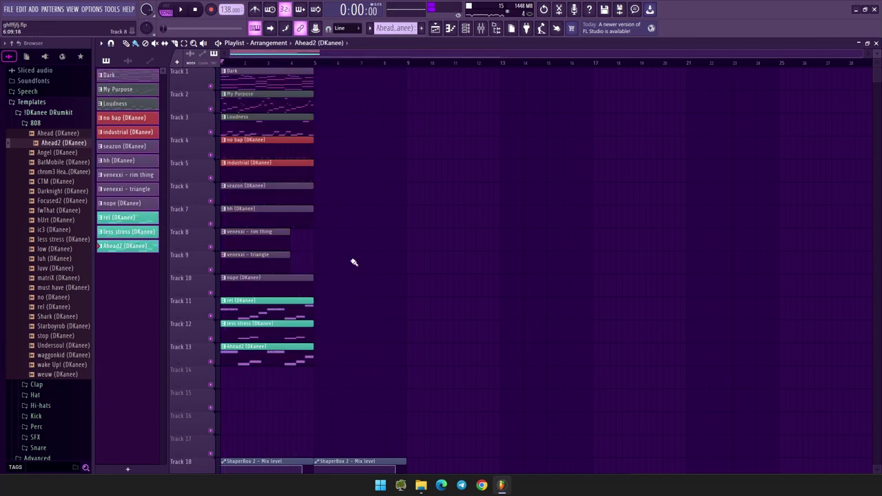
Select all pattern clips on tracks 1 to 13 and duplicate them three times to fill 16 bars
left_click(352, 62)
left_click_drag(348, 383, 221, 69)
key("ctrl+b")
key("ctrl+b")
key("ctrl+b")
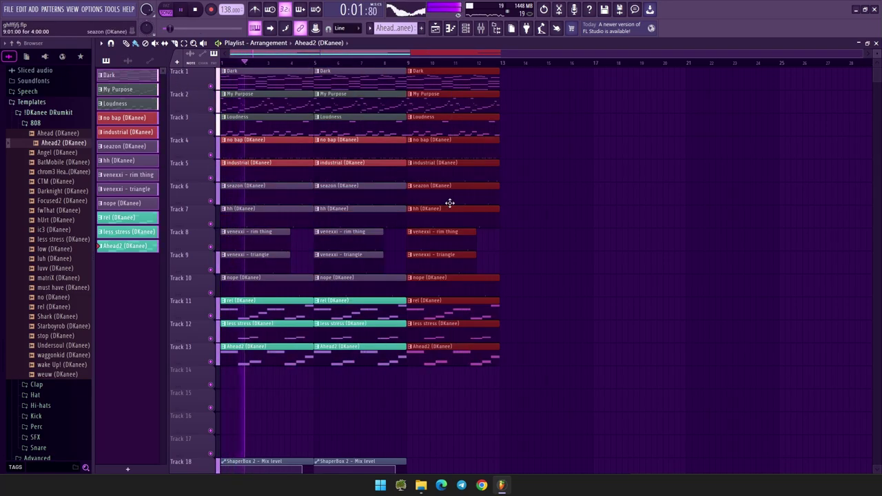
scroll(251, 66, "up", 5)
key("space")
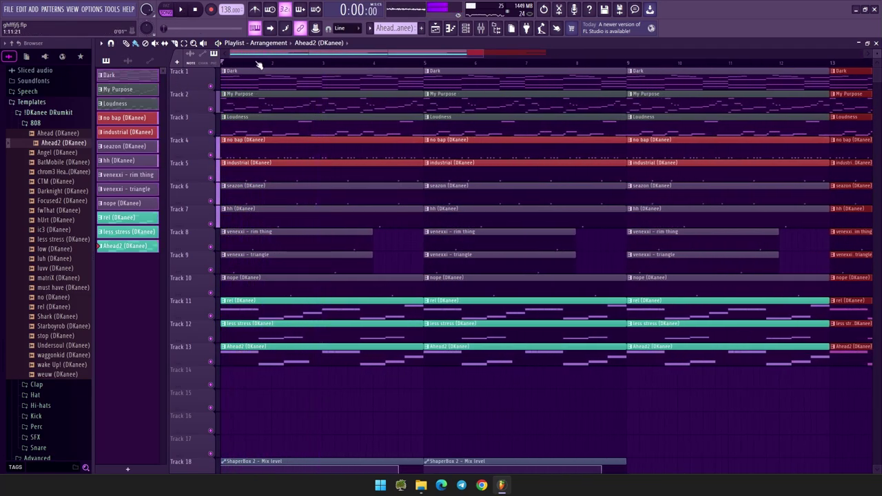
Play the arrangement and delete the rel and less stress bass clips from the first eight bars
key("space")
scroll(207, 138, "down", 3)
scroll(181, 159, "up", 2)
scroll(181, 162, "down", 2)
key("space")
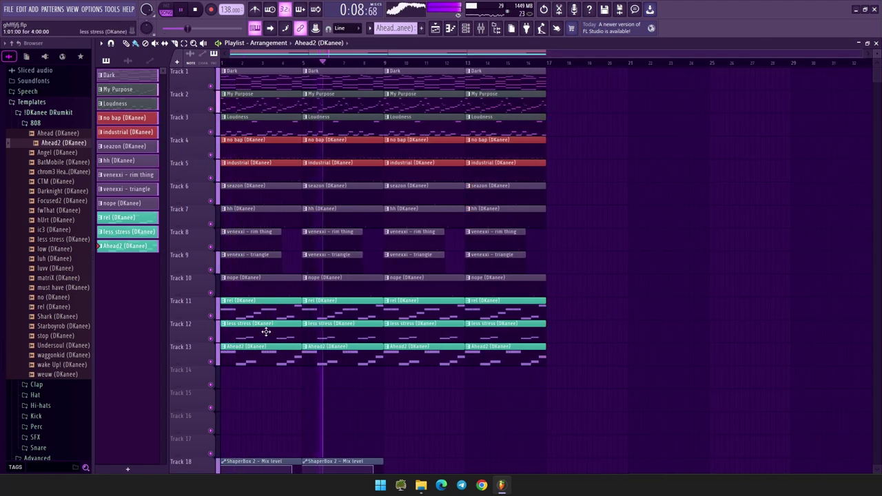
key("space")
right_click(281, 331)
right_click(322, 332)
right_click(324, 310)
right_click(283, 310)
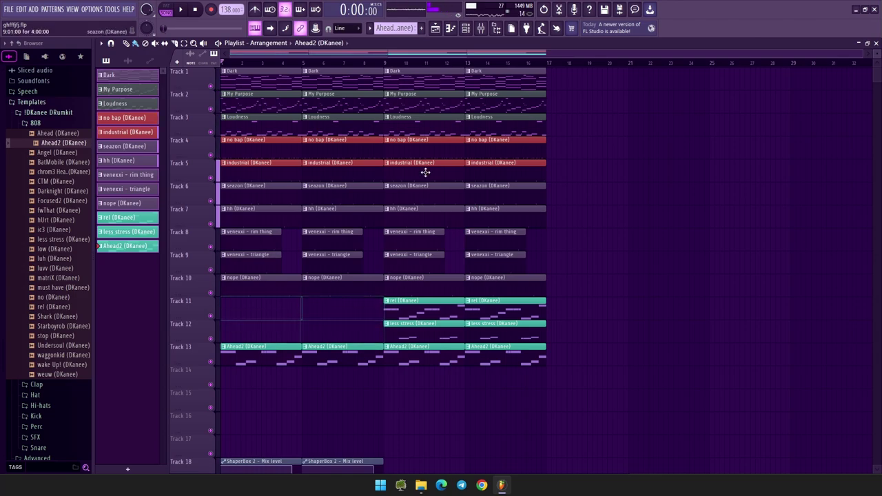
Rearrange the ShaperBox 2 automation so Mix level #2 covers bars 1 to 8 and Mix level covers bars 9 to 16
key("F9")
key("F9")
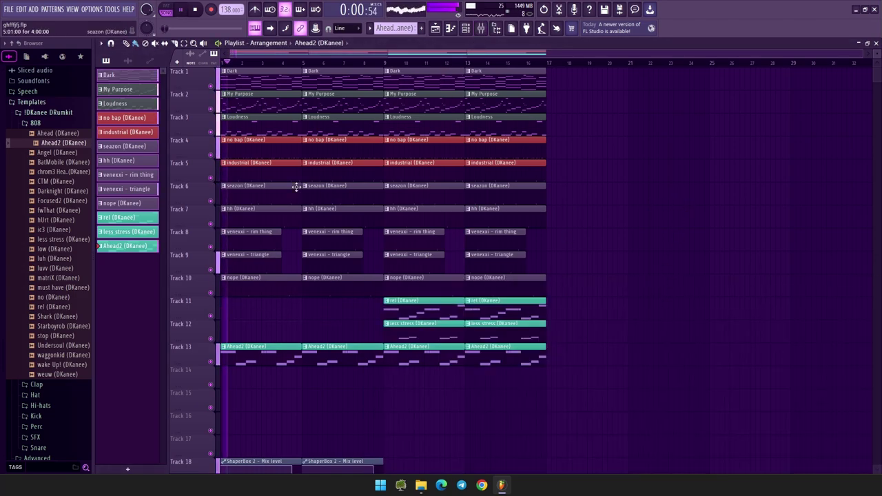
scroll(335, 255, "down", 5)
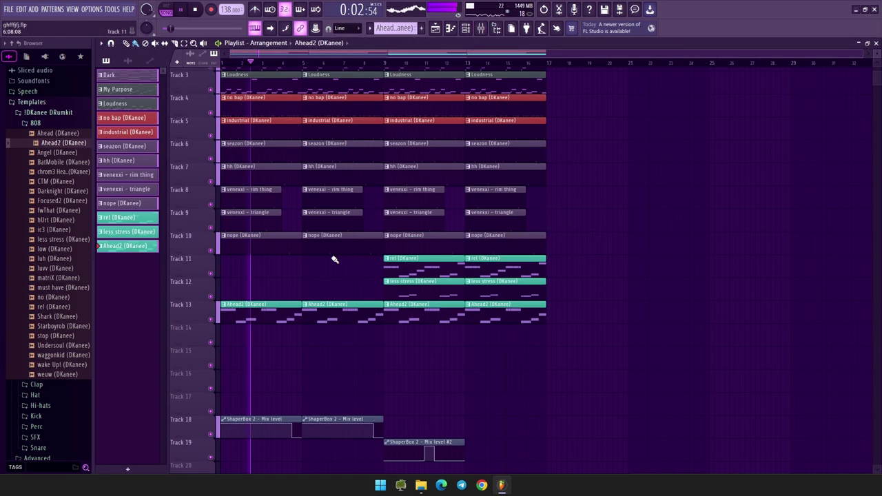
key("space")
key("ctrl+z")
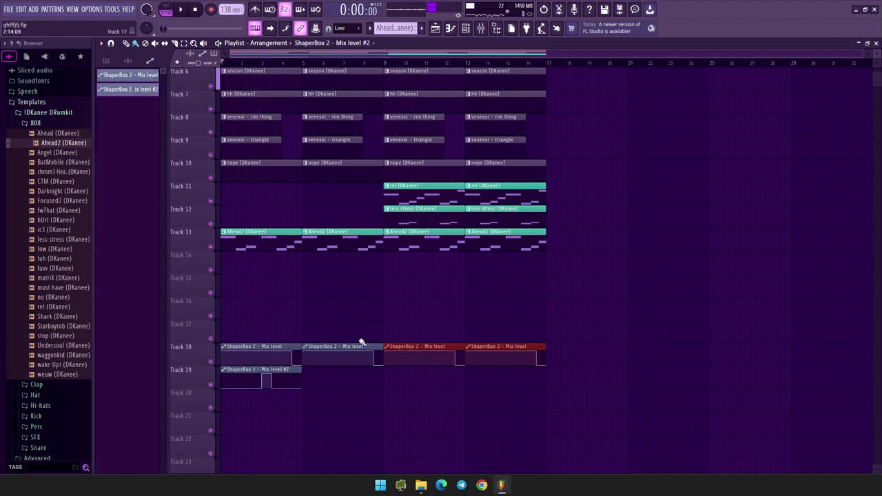
right_click(346, 350)
right_click(267, 352)
key("space")
scroll(279, 275, "up", 5)
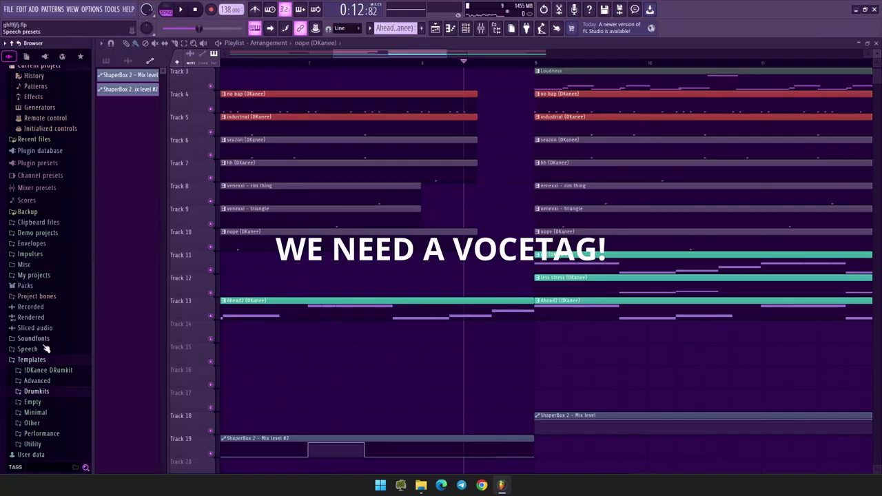
Add the voice tag sample D-DKanee (Laugh)2 from the !DKanee DRumkit folder to track 16, starting in bar 7
left_click(41, 371)
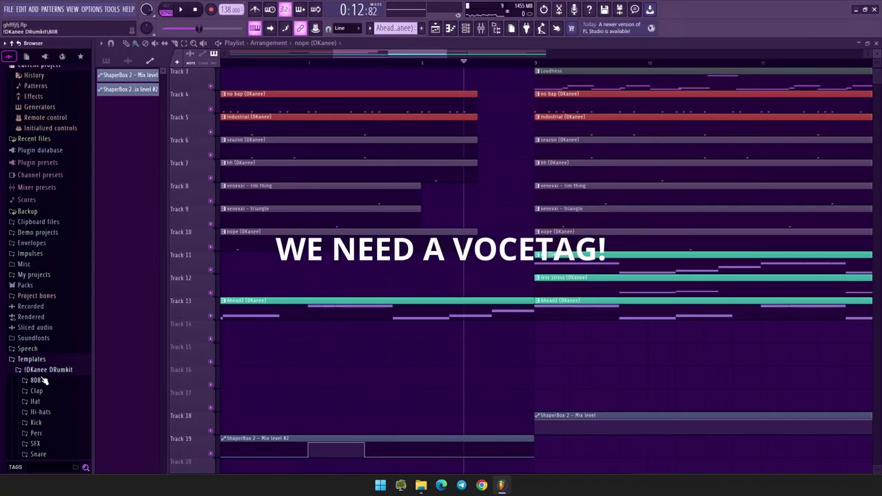
scroll(41, 372, "down", 3)
left_click(50, 371)
scroll(187, 364, "down", 1)
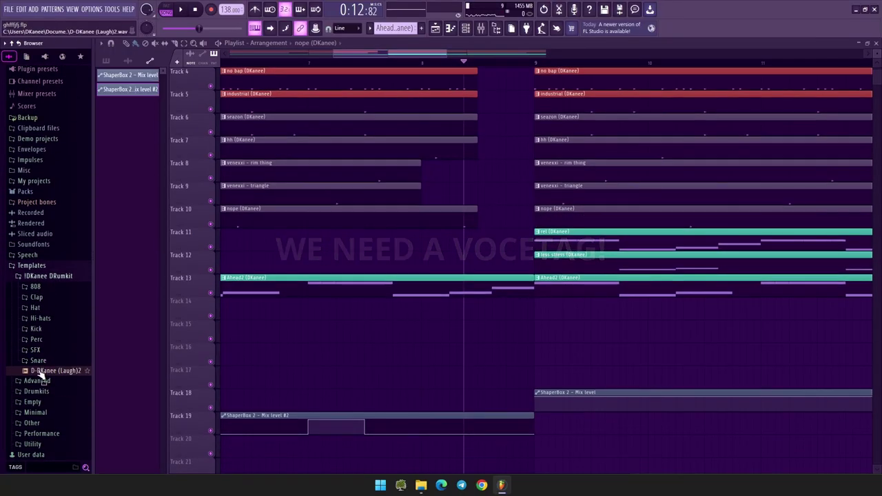
left_click_drag(41, 370, 432, 359)
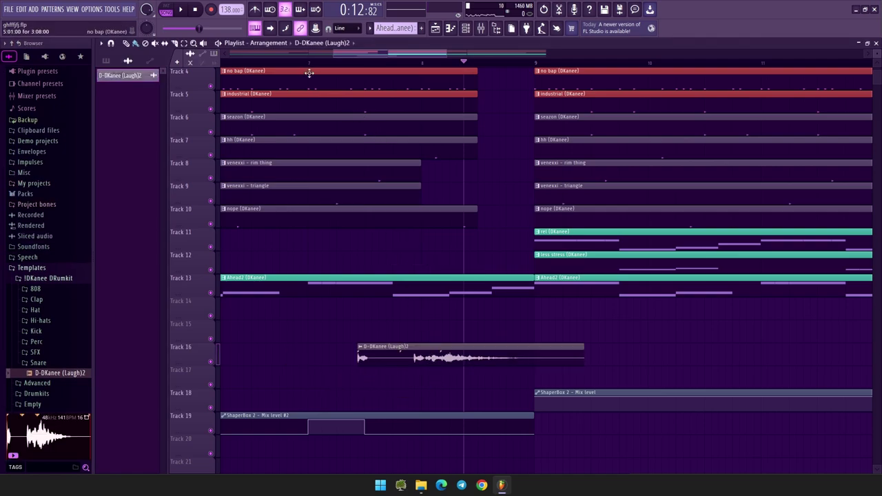
Play the arrangement from near the start and examine the voice tag's placement before bar 9
left_click_drag(296, 64, 20, 77)
scroll(303, 124, "down", 5)
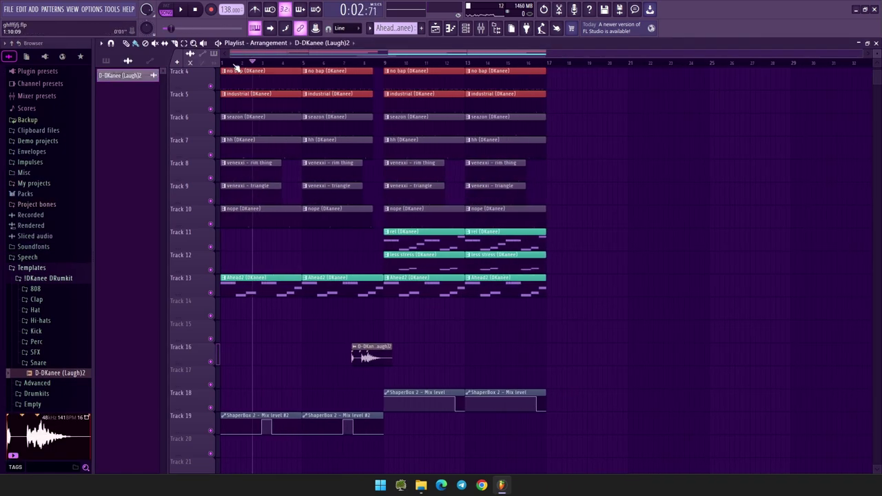
key("space")
scroll(323, 248, "down", 5)
scroll(359, 248, "up", 3)
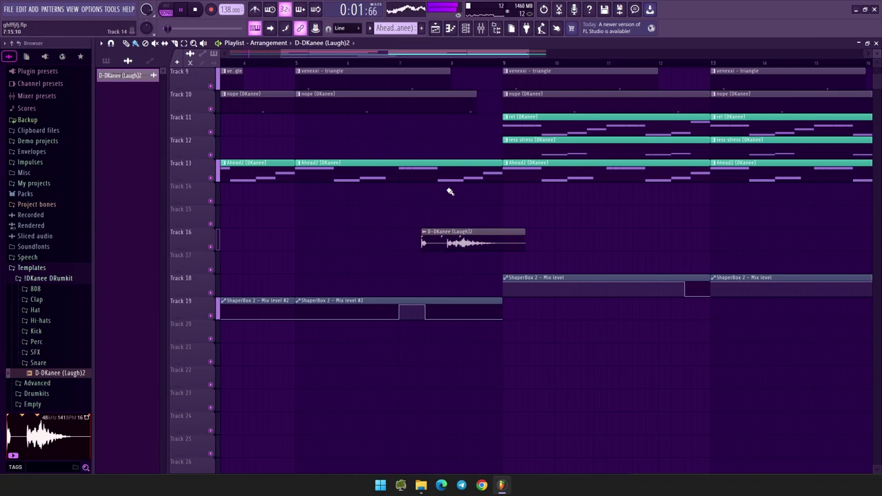
Play the arrangement and move the D-DKanee (Laugh)2 voice tag clip on track 16 to start at bar 8
scroll(425, 242, "up", 3)
key("space")
key("space")
left_click_drag(492, 244, 555, 241)
key("space")
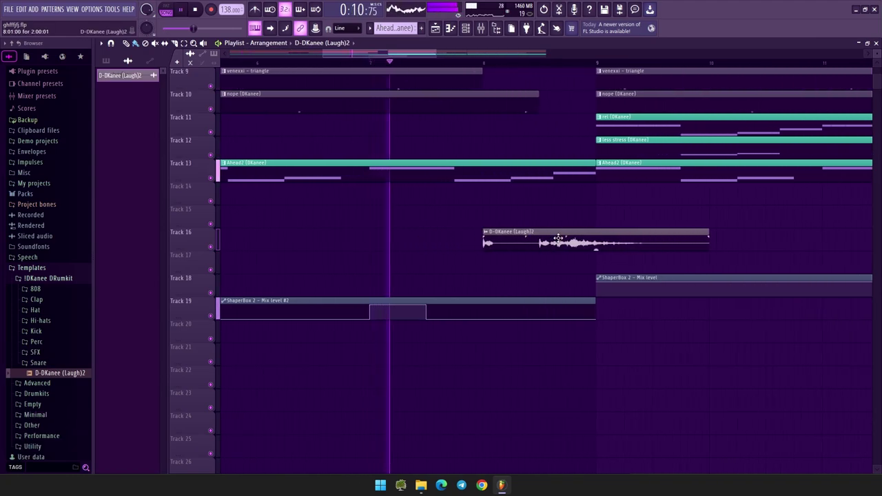
scroll(544, 253, "up", 1)
scroll(549, 258, "up", 2)
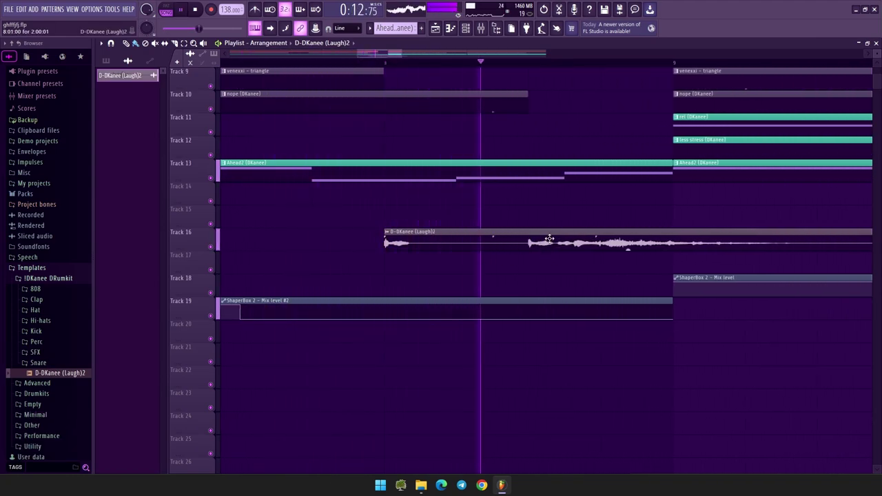
Route the D-DKanee (Laugh)2 audio clip to mixer track 11, VoiceTag, and play it back from bar 8
double_click(550, 241)
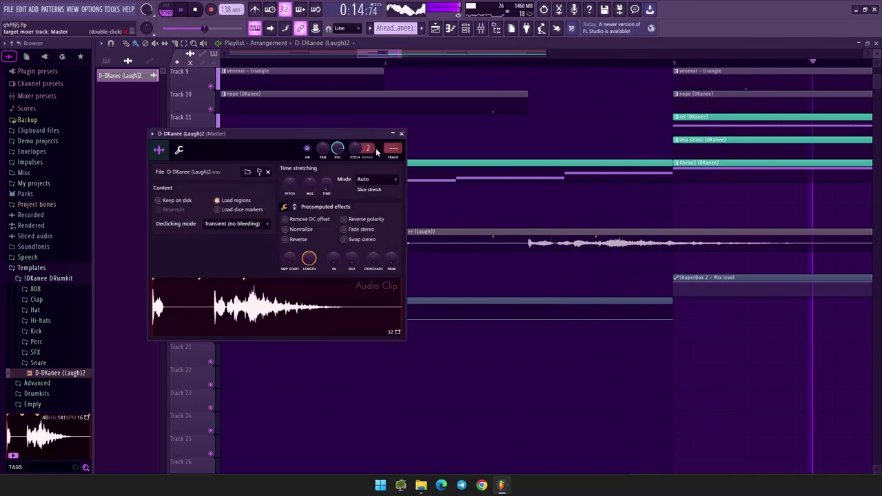
left_click(402, 133)
left_click_drag(381, 61, 388, 63)
left_click(513, 255)
right_click(536, 264)
key("space")
key("space")
double_click(520, 246)
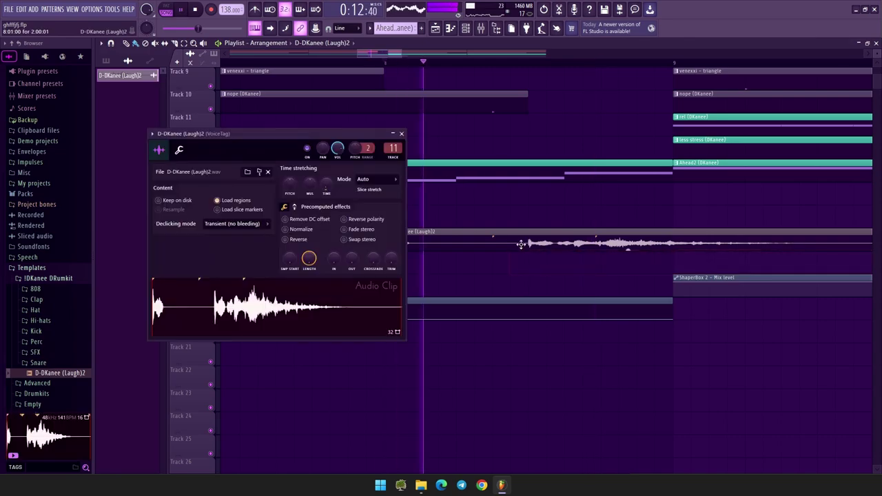
key("space")
key("space")
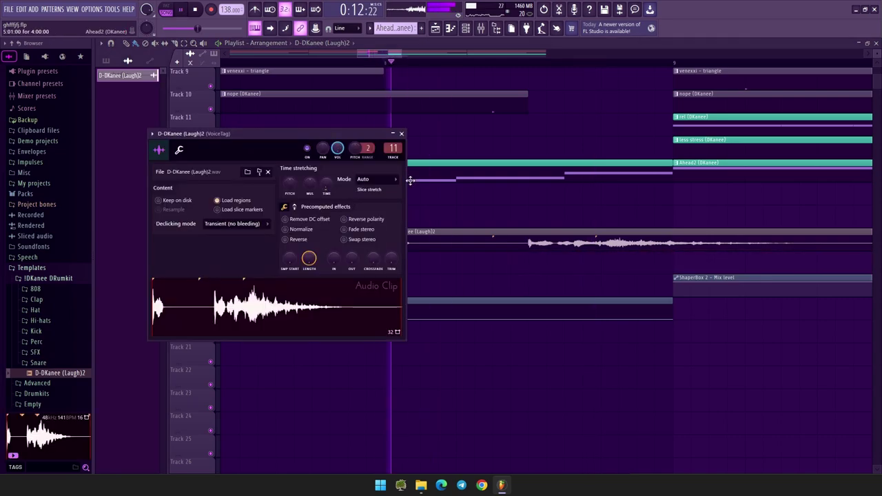
left_click(402, 133)
Play the section around bar 8 and check the voice tag's level and effects on the VoiceTag mixer track
left_click(482, 29)
key("space")
key("space")
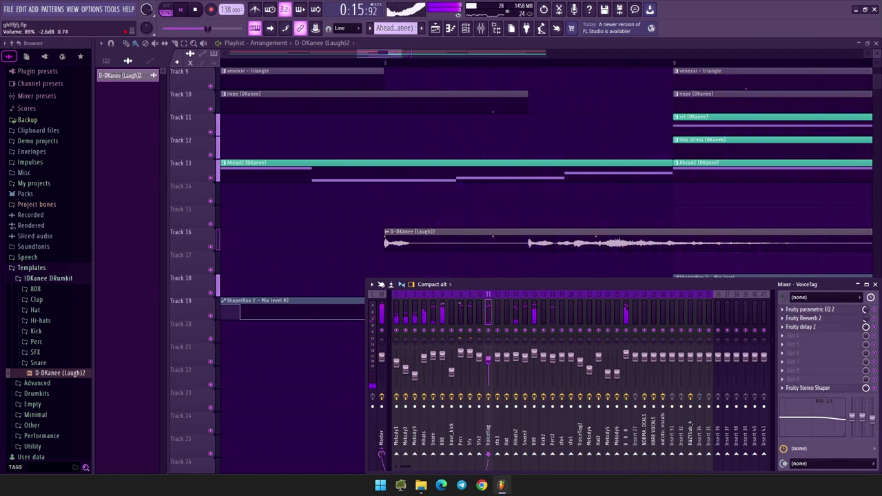
key("F9")
scroll(310, 245, "down", 4)
scroll(272, 275, "up", 3)
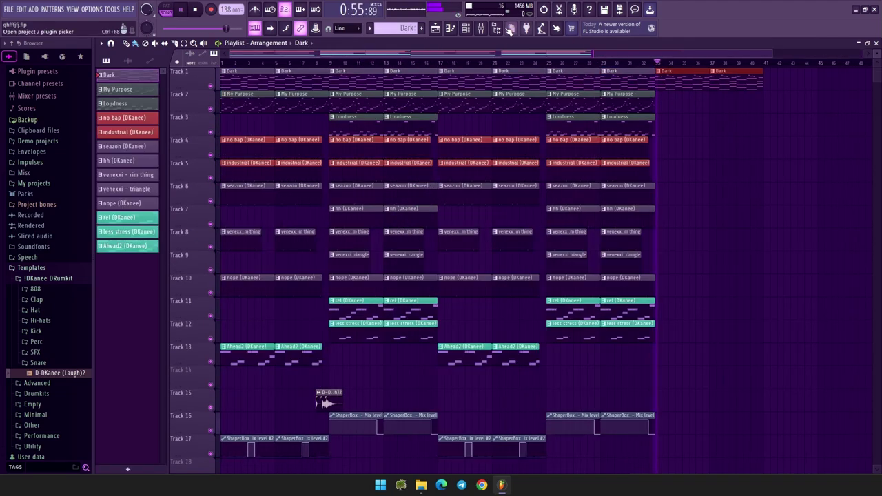
Create an automation clip for the mix level of the first Fruity parametric EQ 2 on the Melody1 mixer track
left_click(481, 27)
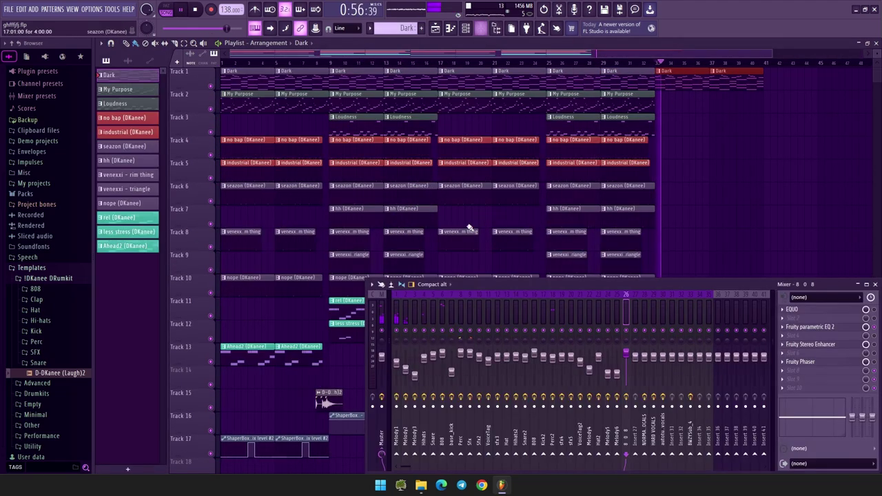
left_click(397, 315)
right_click(866, 310)
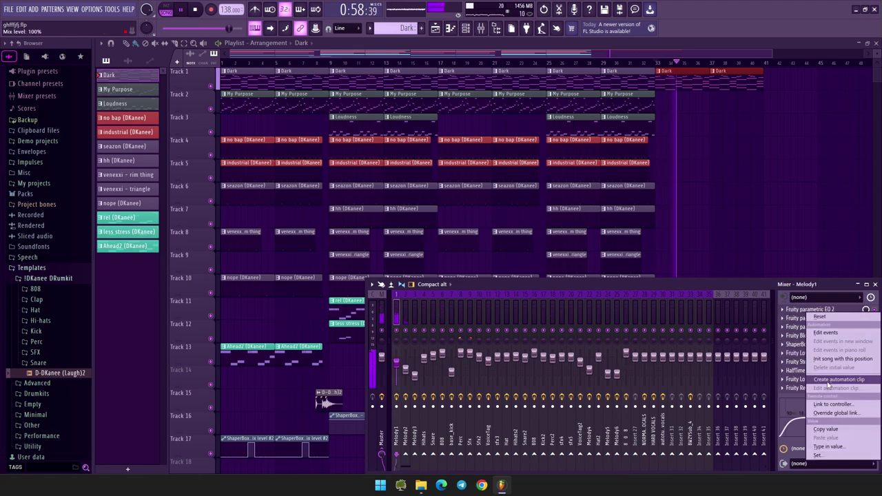
left_click(834, 380)
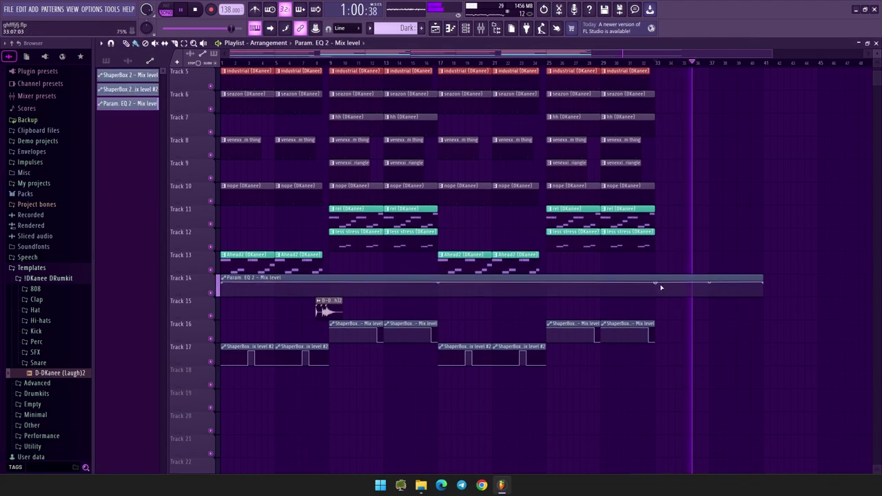
Shape the Param. EQ 2 mix level automation to drop to 50% at bar 33 and hold 50% until bar 41
left_click_drag(662, 289, 652, 310)
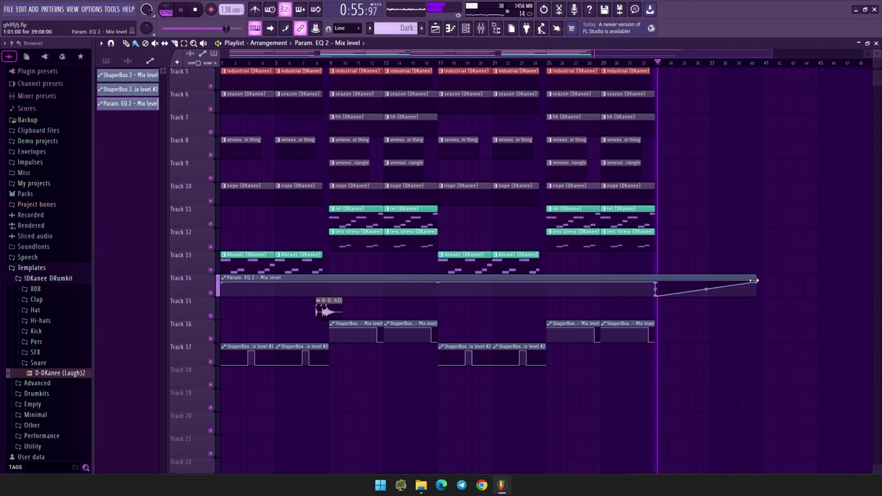
left_click_drag(762, 282, 771, 323)
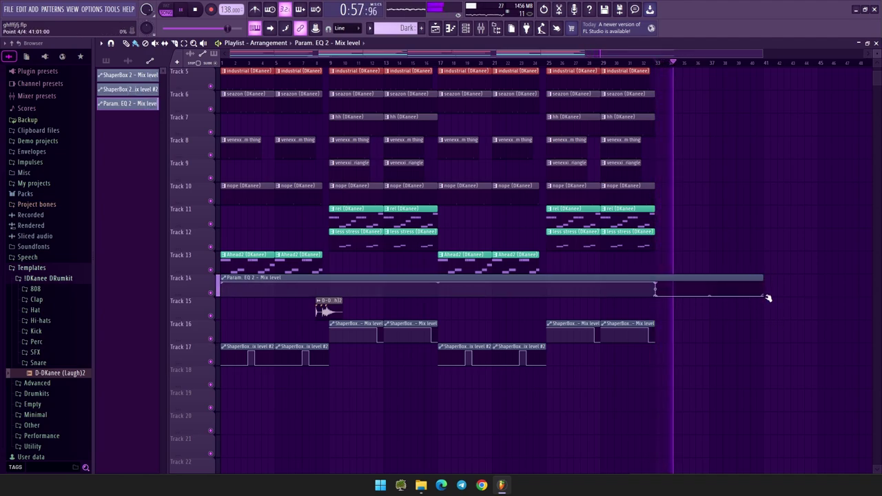
left_click_drag(658, 297, 658, 293)
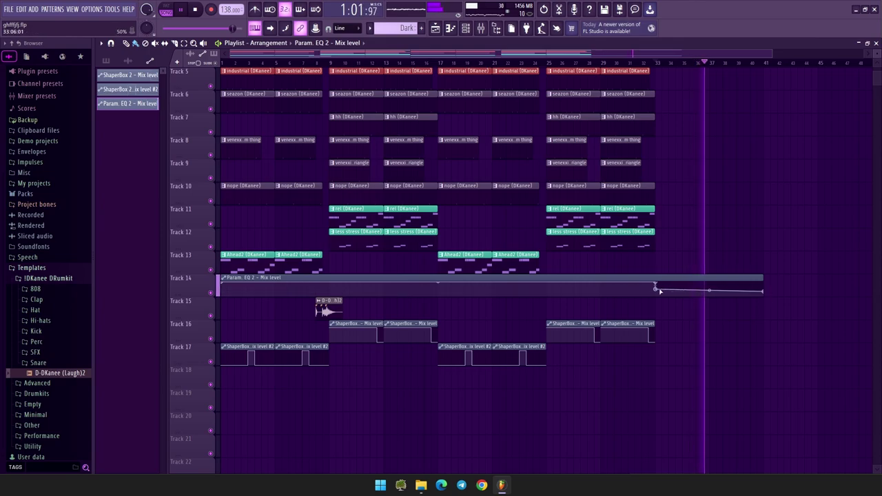
right_click(657, 291)
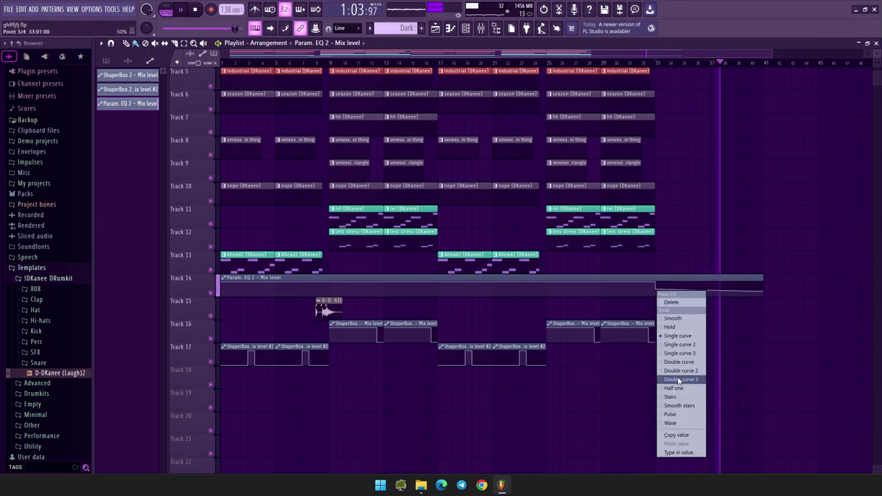
left_click(672, 436)
right_click(764, 293)
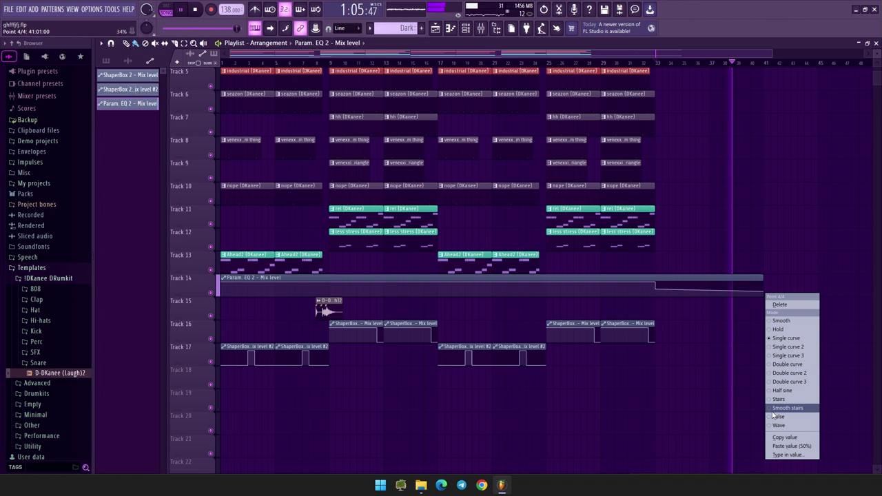
left_click(792, 446)
Try a My Purpose clip and a Loudness clip at bar 33 while playing the outro
scroll(705, 200, "up", 4)
key("space")
left_click(624, 97)
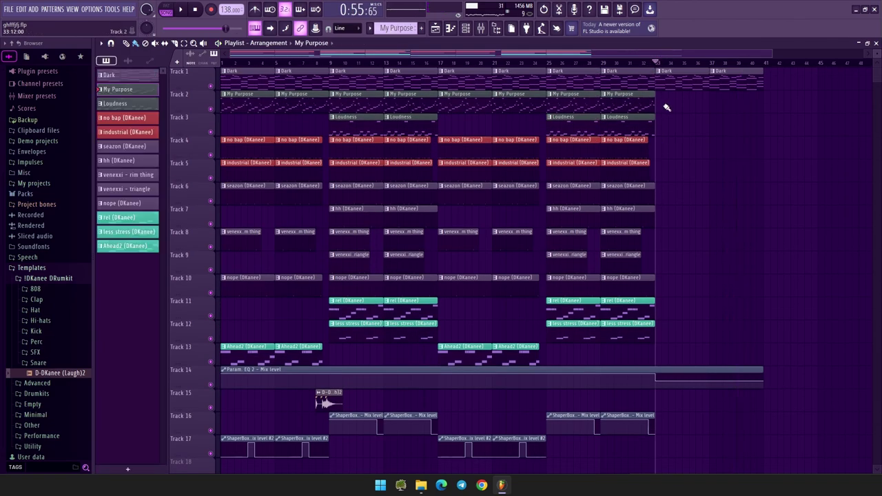
right_click(671, 98)
key("space")
left_click(647, 124)
left_click(668, 128)
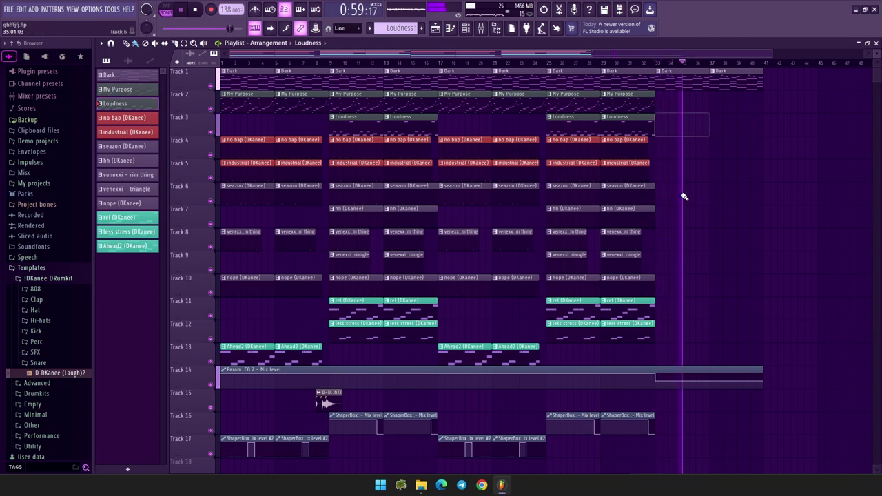
key("space")
scroll(681, 261, "down", 5)
key("space")
scroll(633, 300, "up", 5)
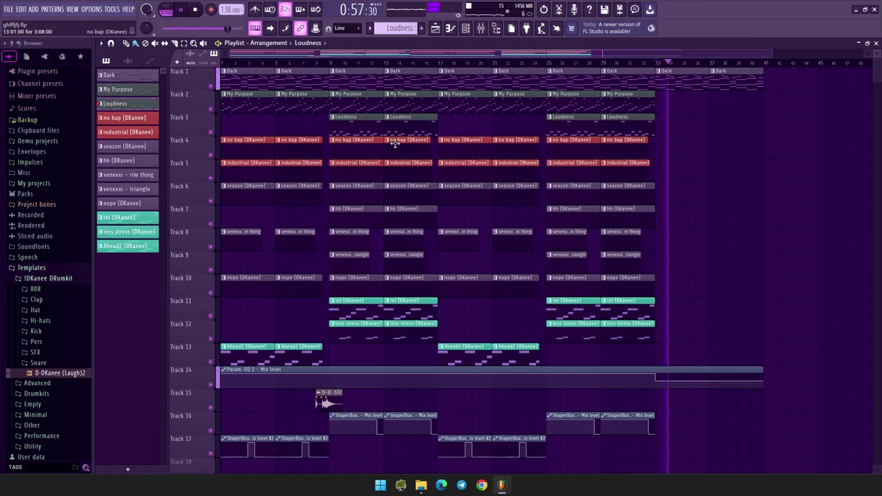
Move all clips from track 4 downward one track lower to free up track 4
scroll(551, 327, "down", 2)
left_click_drag(715, 443, 7, 161)
key("shift+Down")
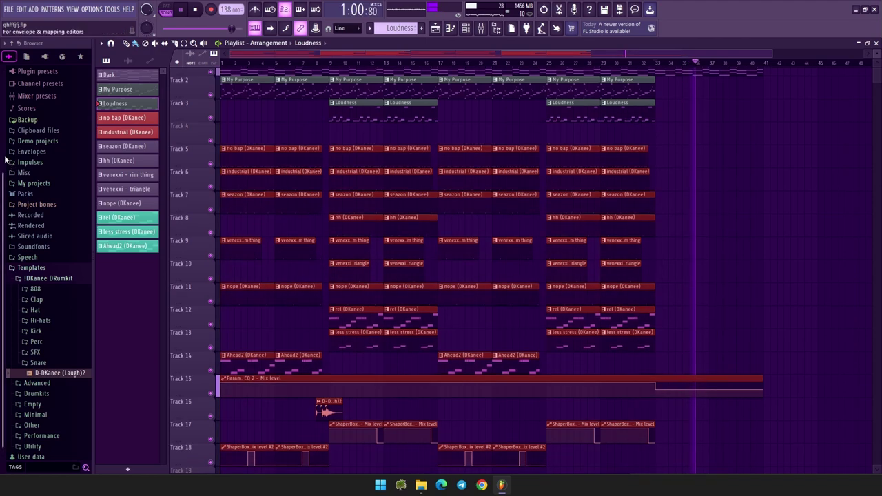
left_click(706, 250, "ctrl")
Create a new pattern named "new mel"
left_click(425, 29)
type("new mel")
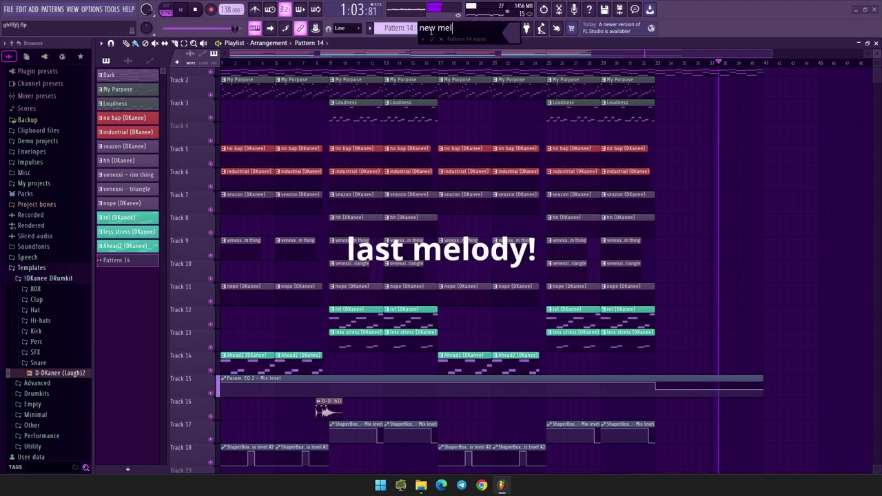
key("Return")
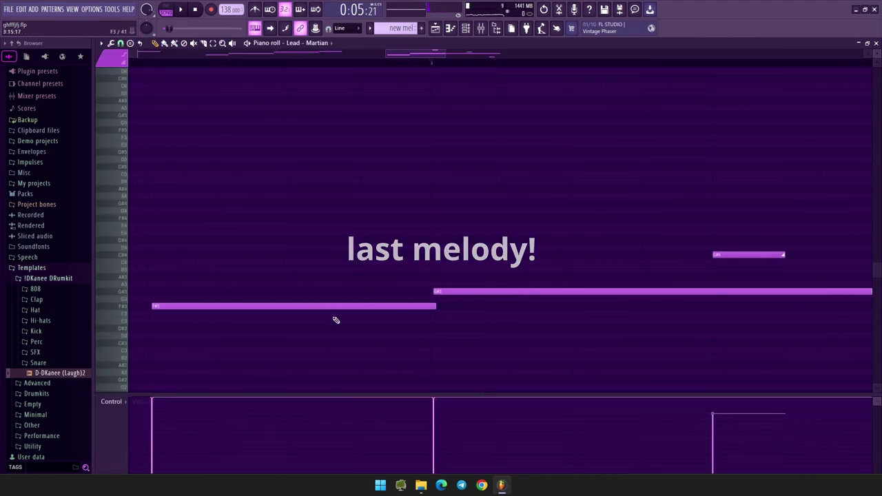
Align the F#3 note to 3:13:00 with a 0:04:00 length and the following G#3 note to the start of bar 4
scroll(140, 321, "up", 1)
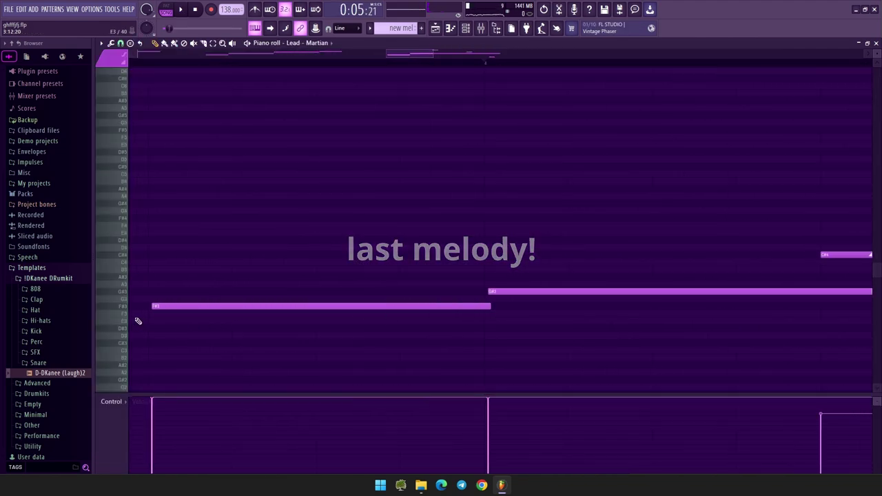
left_click_drag(155, 308, 152, 308)
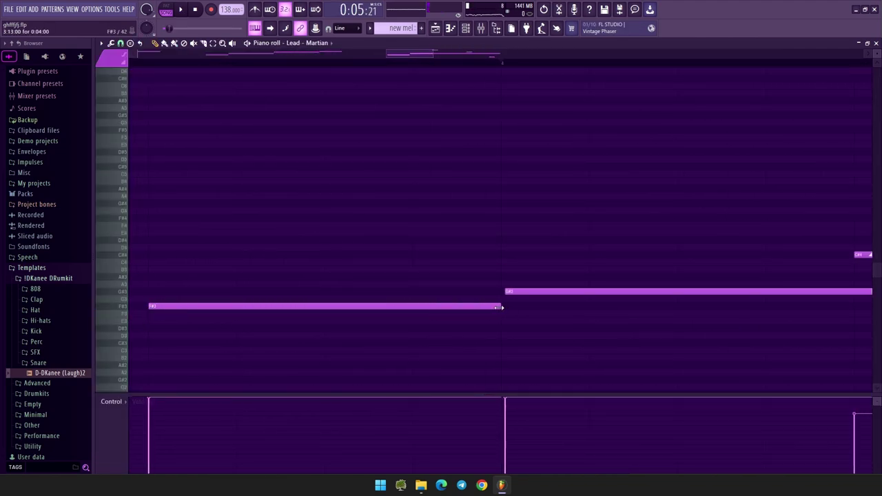
left_click_drag(508, 293, 506, 293)
scroll(517, 304, "down", 2)
scroll(413, 310, "down", 3)
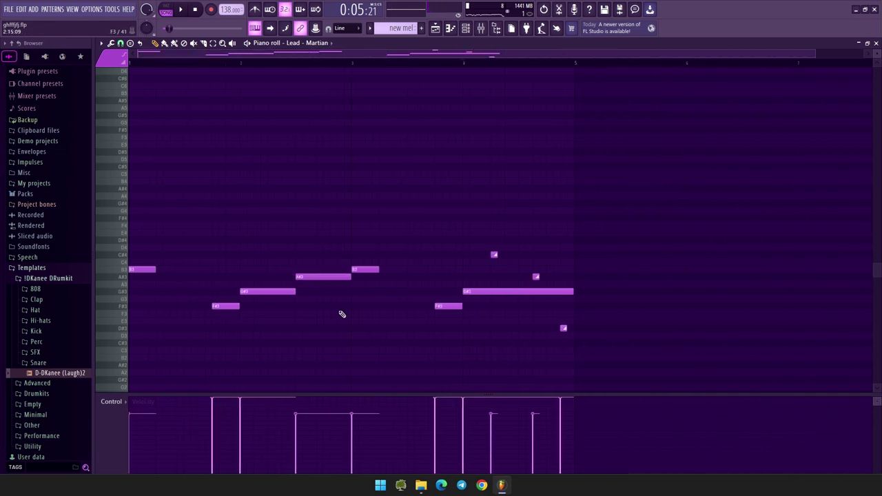
Place the second new mel clip on track 4 at bar 5 and play the arrangement
left_click(449, 28)
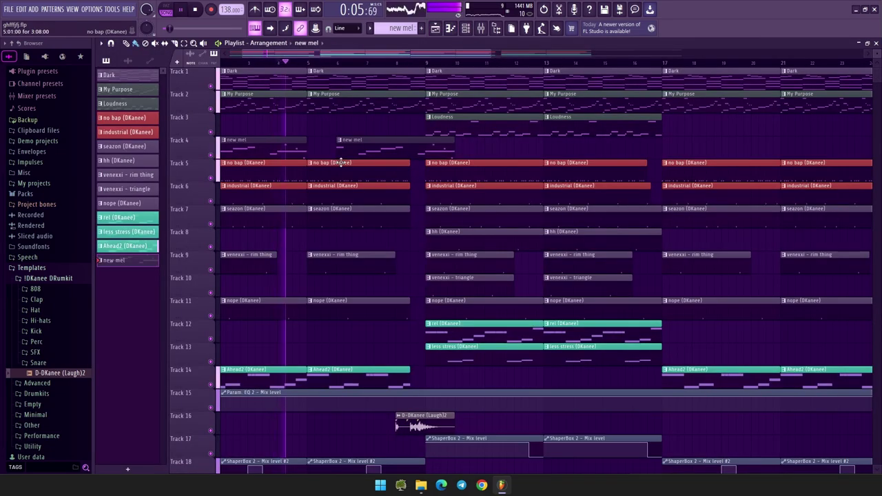
left_click_drag(376, 144, 347, 145)
key("space")
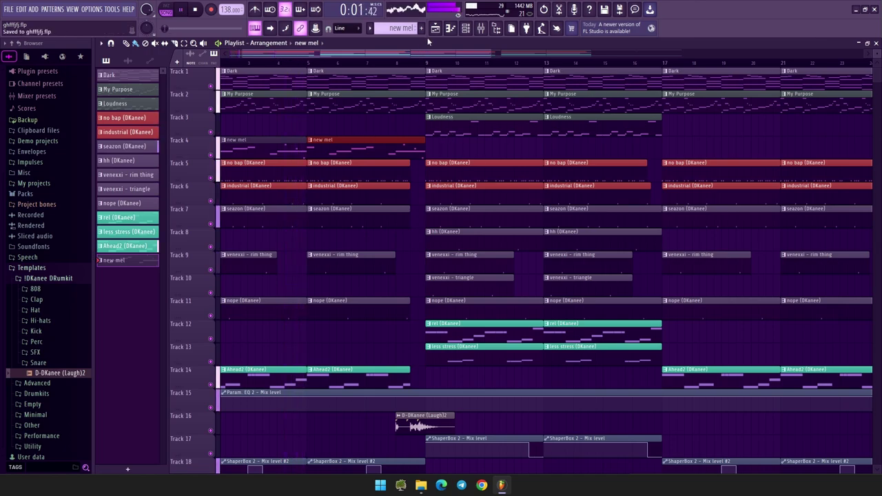
Open the mixer on the Melody4 track to review the new melody's channel during playback
scroll(258, 173, "down", 3)
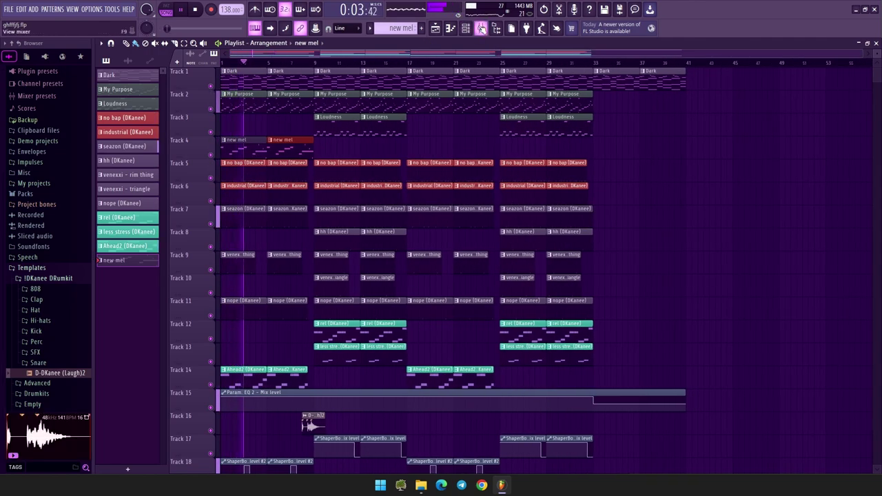
left_click(481, 28)
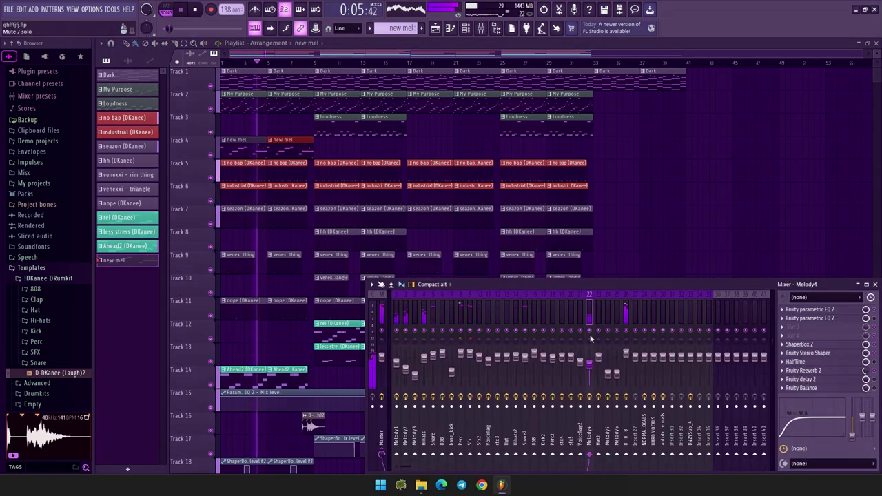